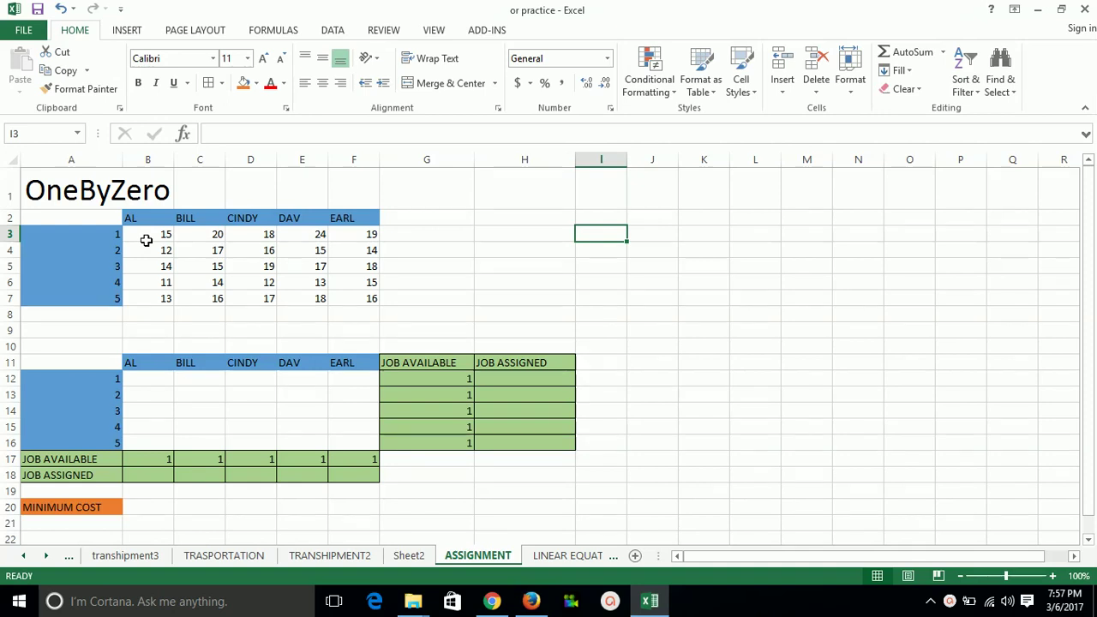
Walk through the cost table: jobs 1–5, workers AL to EARL, and costs such as AL's 15 for job 1.
left_click(105, 237)
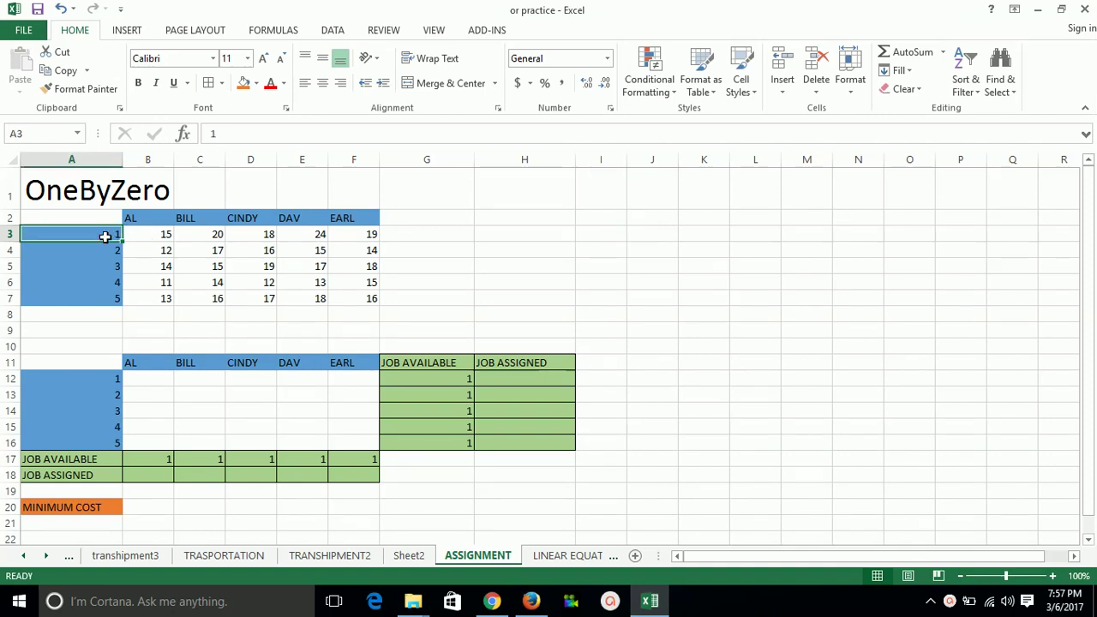
left_click_drag(104, 237, 110, 296)
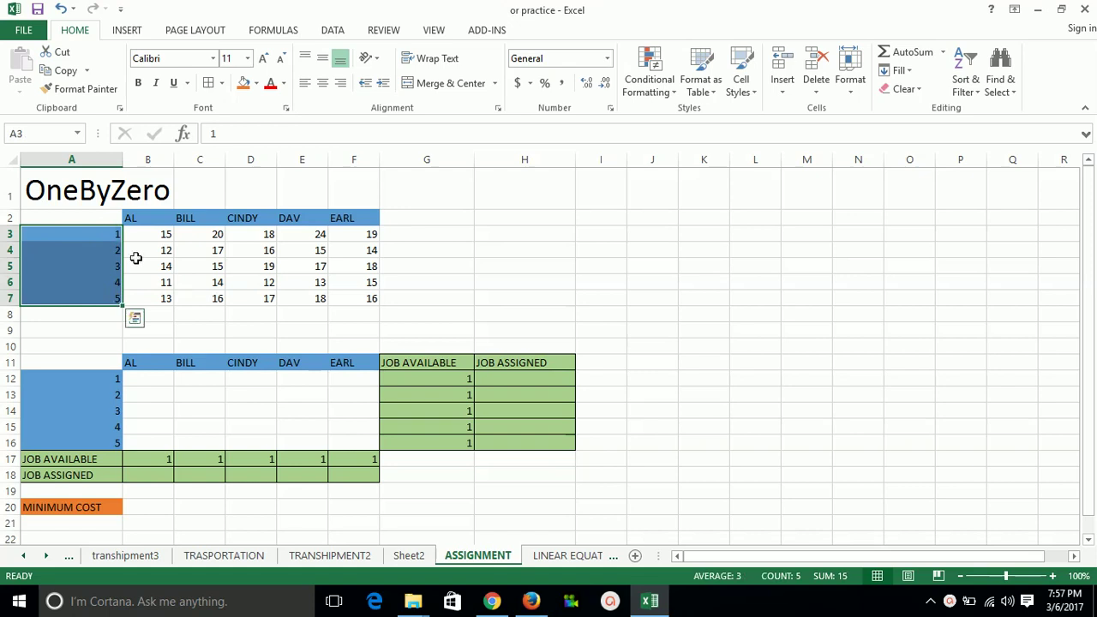
left_click_drag(152, 221, 355, 220)
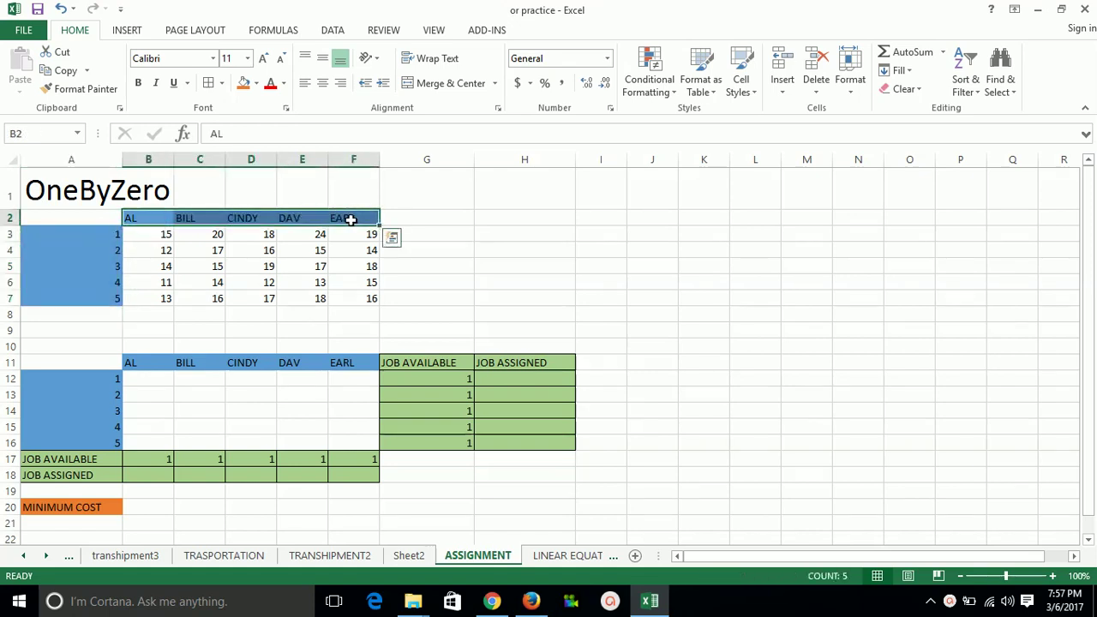
left_click(91, 236)
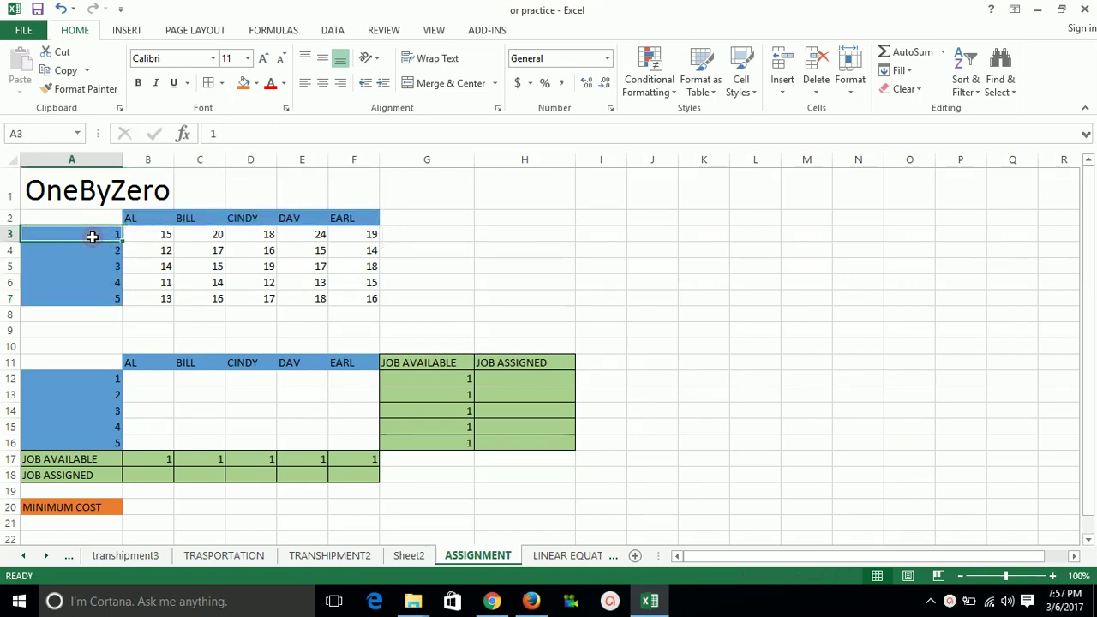
left_click(152, 233)
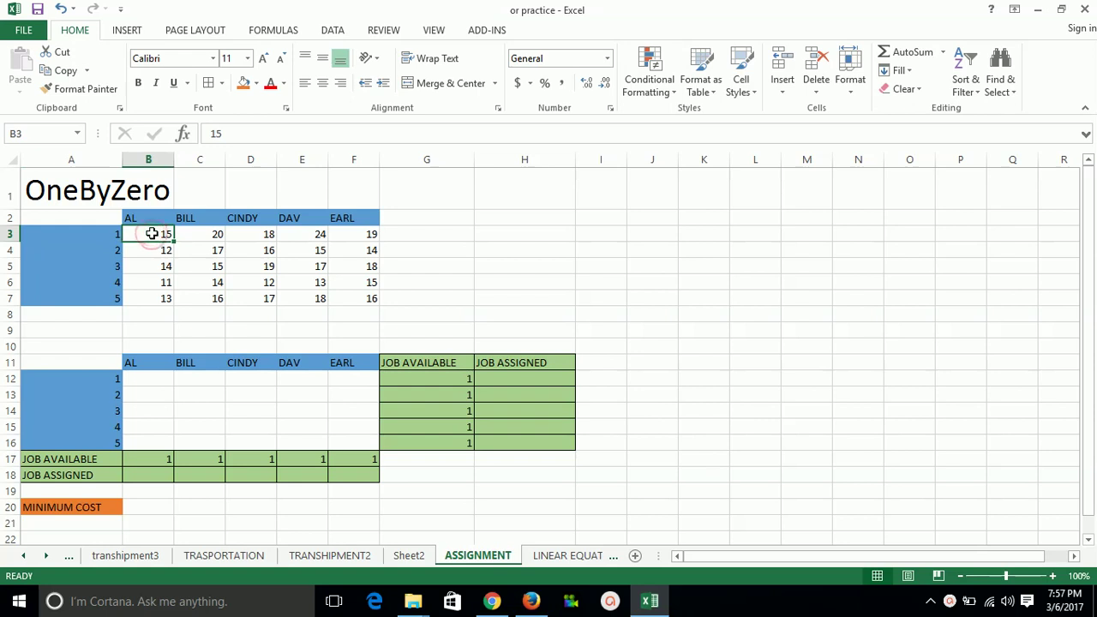
left_click(213, 246)
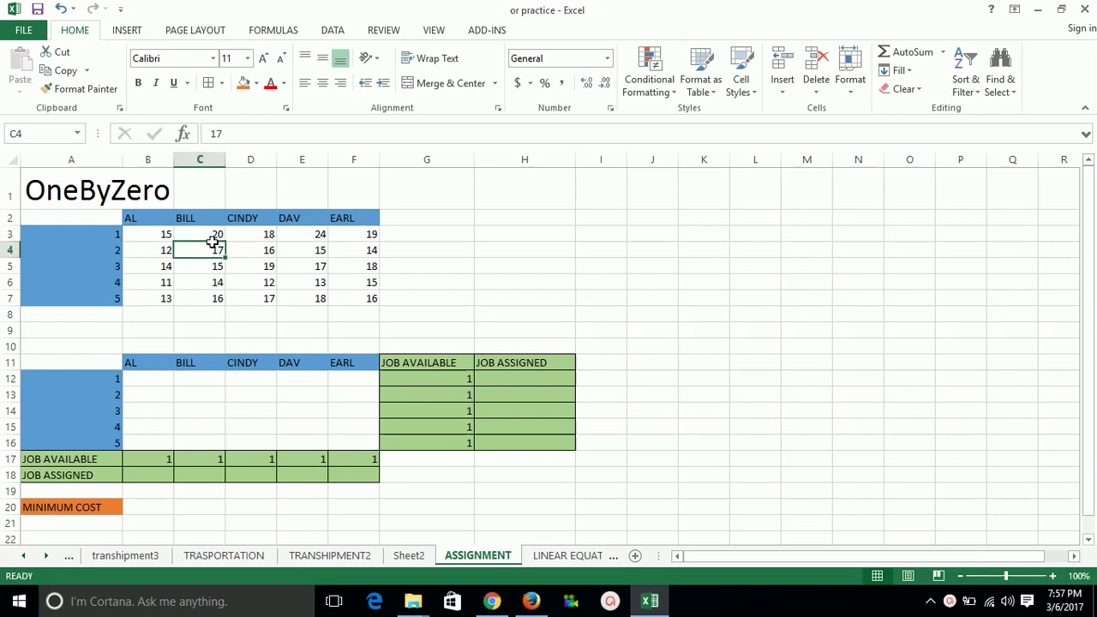
left_click(265, 234)
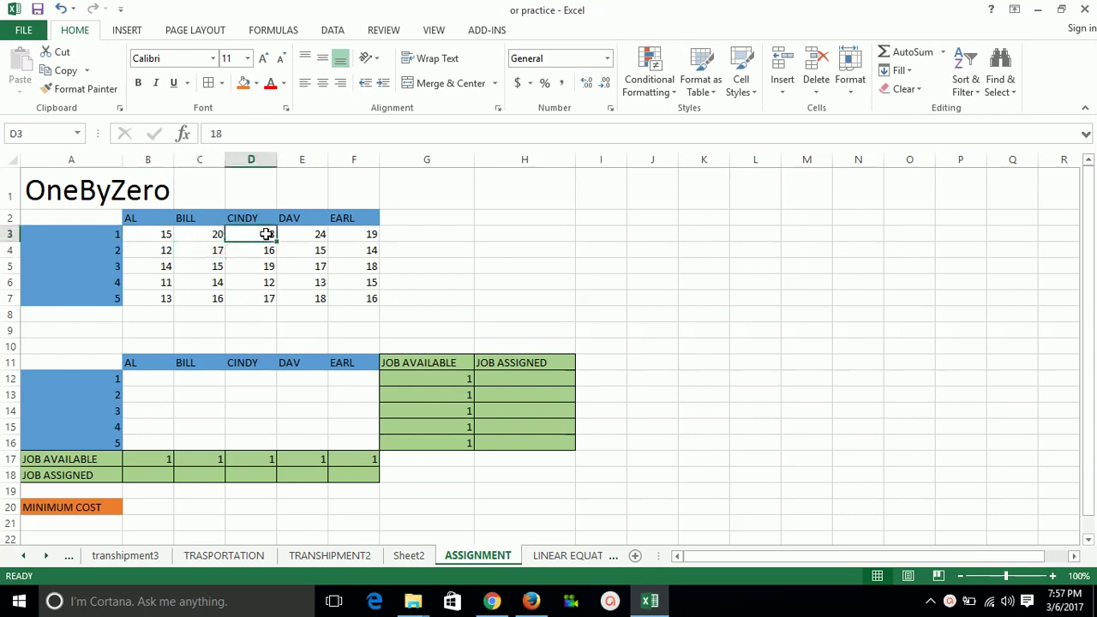
left_click(150, 234)
left_click(103, 236)
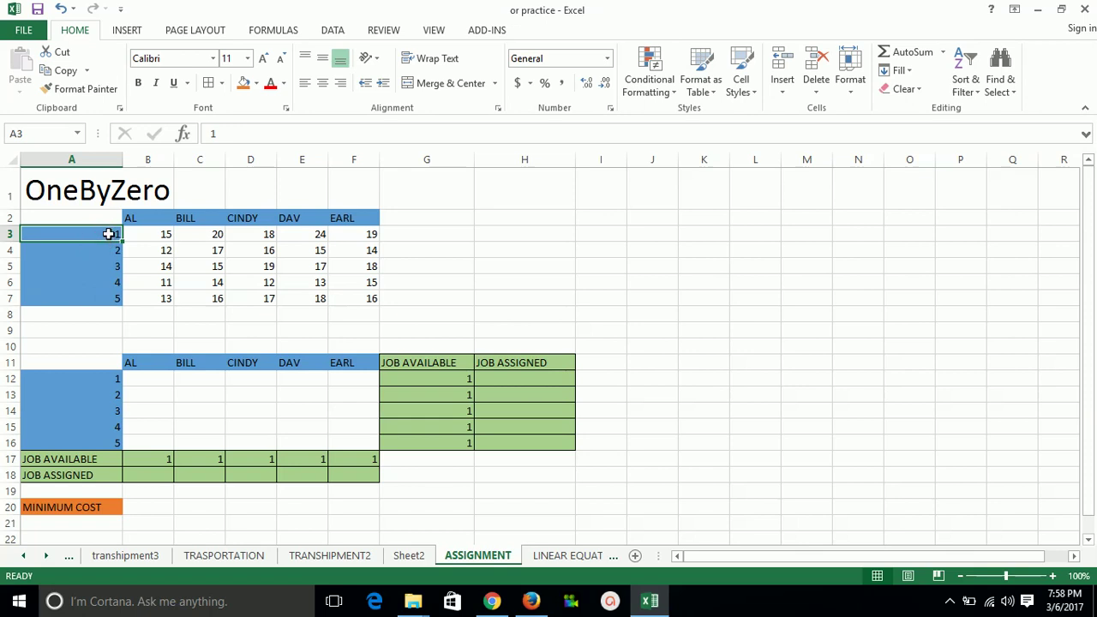
left_click(152, 234)
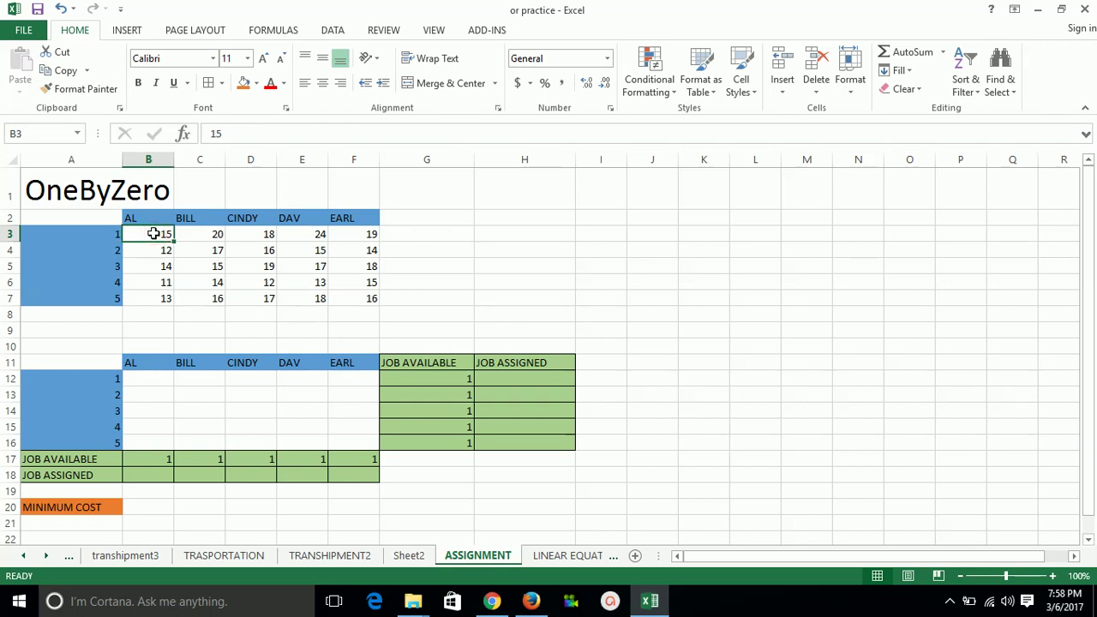
left_click(148, 217)
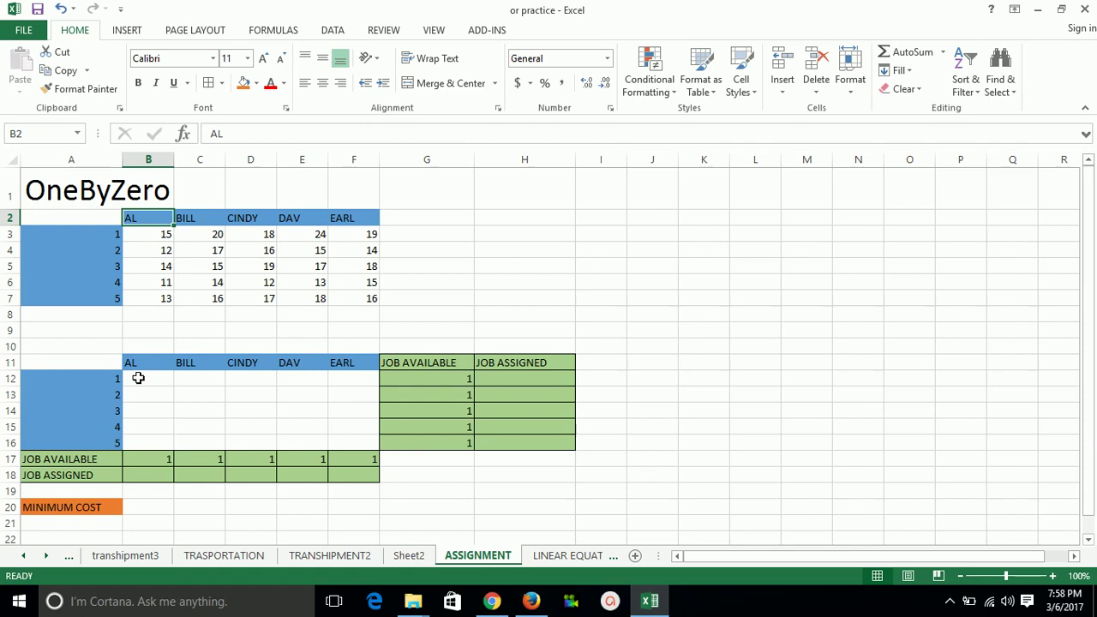
Point out the availability of 1 for each worker AL–EARL and each job.
left_click(155, 457)
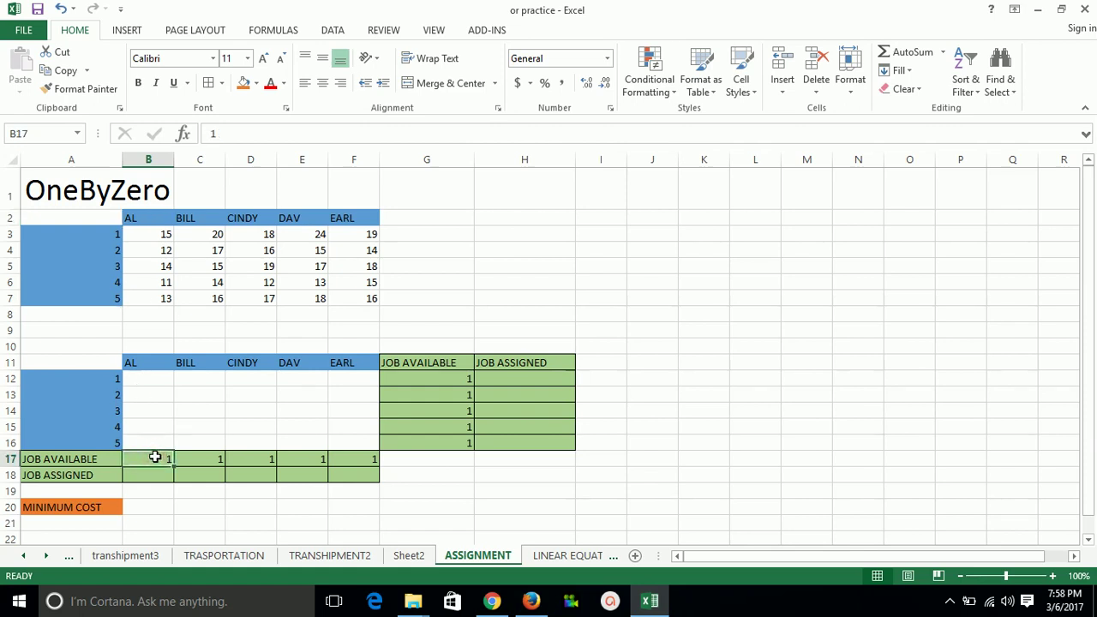
left_click(201, 455)
left_click(251, 457)
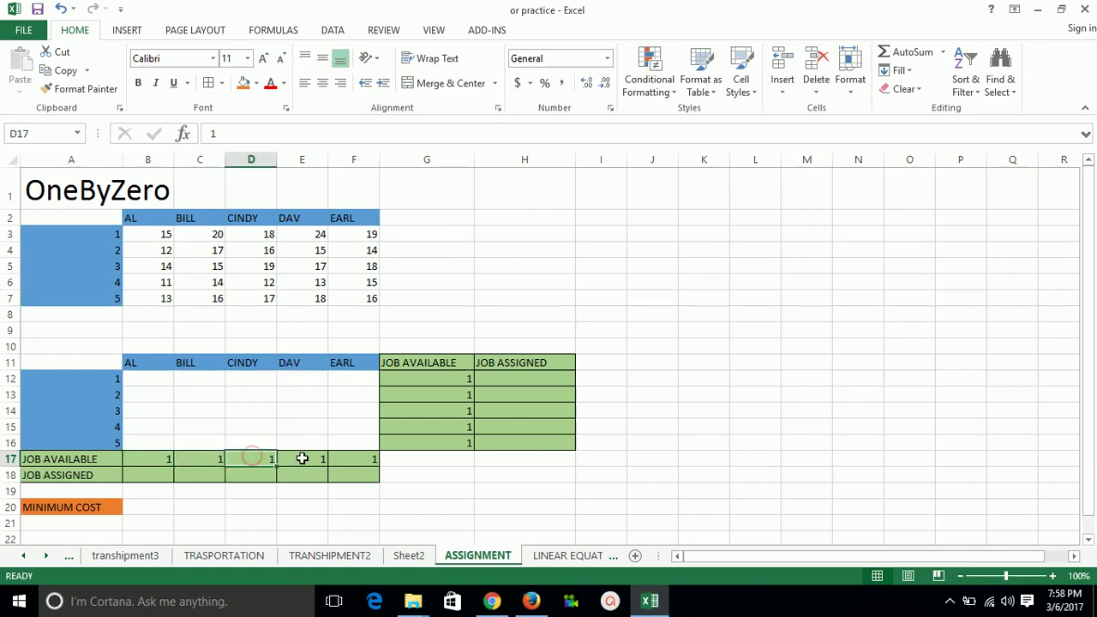
left_click(302, 458)
left_click(350, 460)
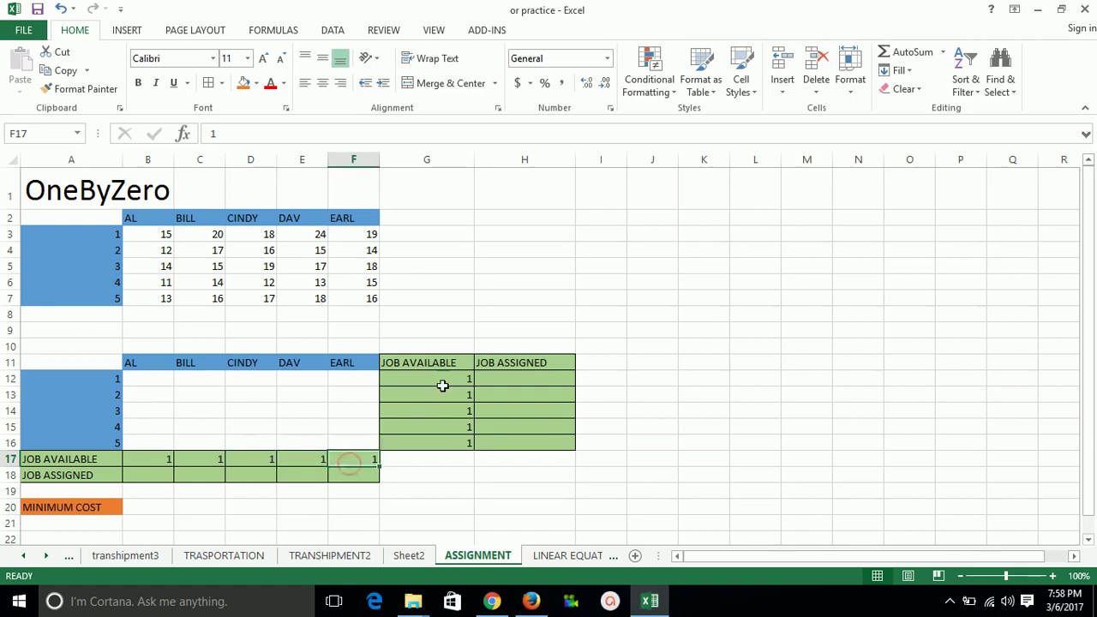
left_click(449, 379)
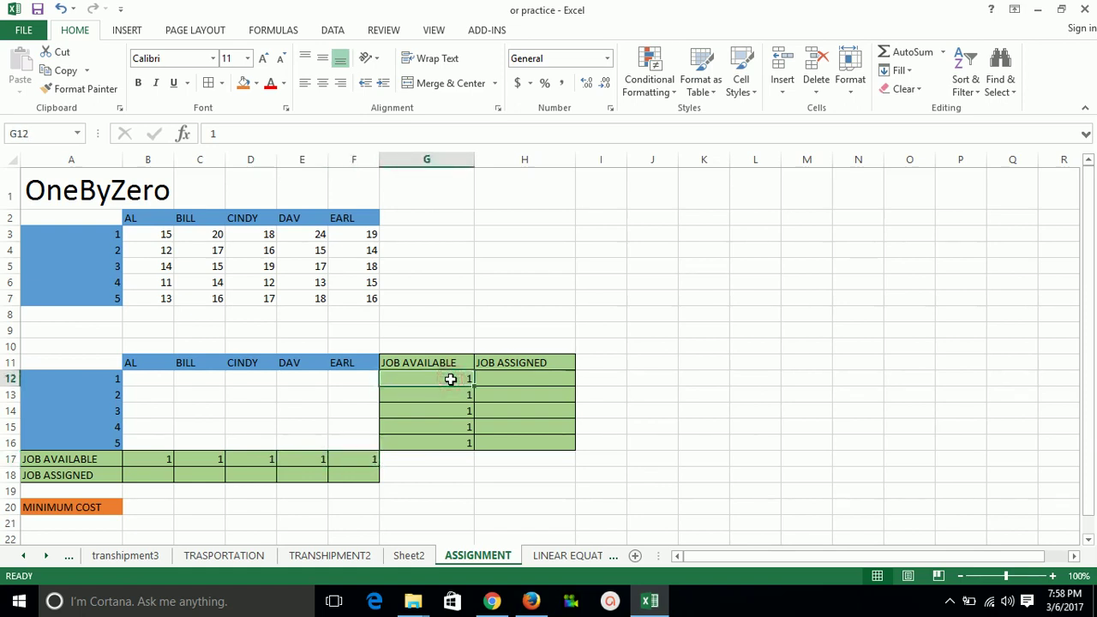
key("Down")
key("Down")
key("Down")
key("Down")
key("Down")
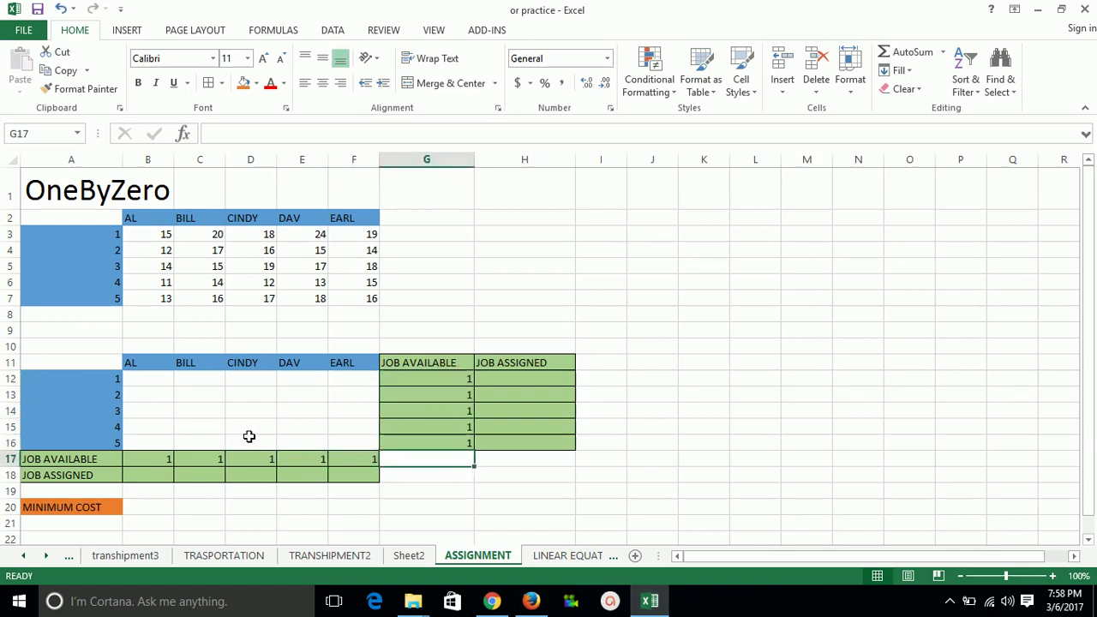
Enter =SUM(B12:B16) in B18 and copy it across to F18.
left_click(156, 477)
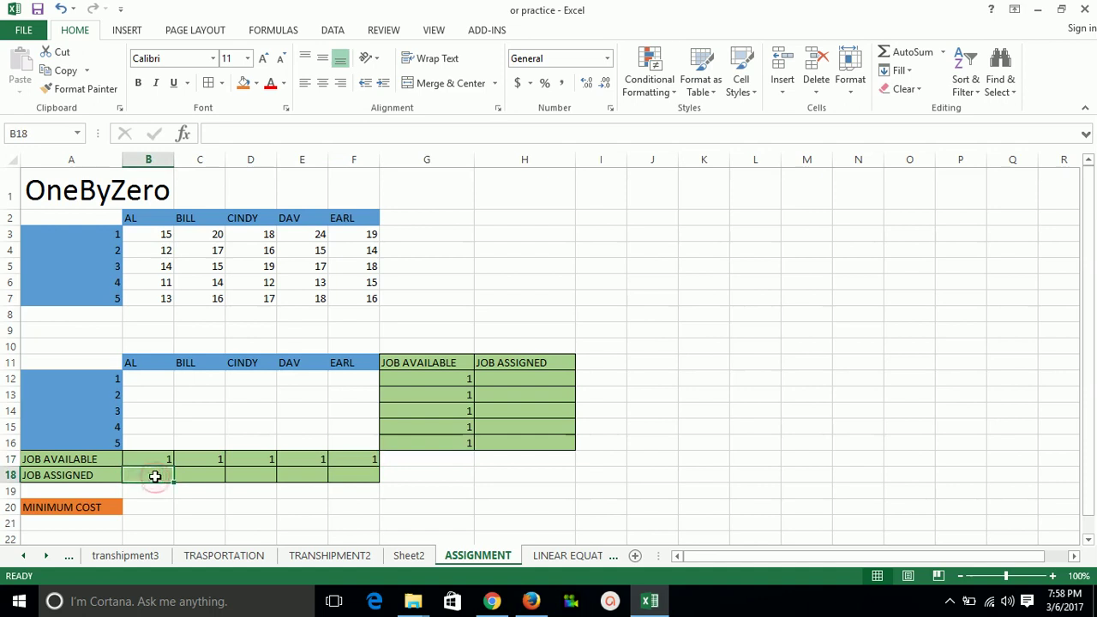
type("=sum")
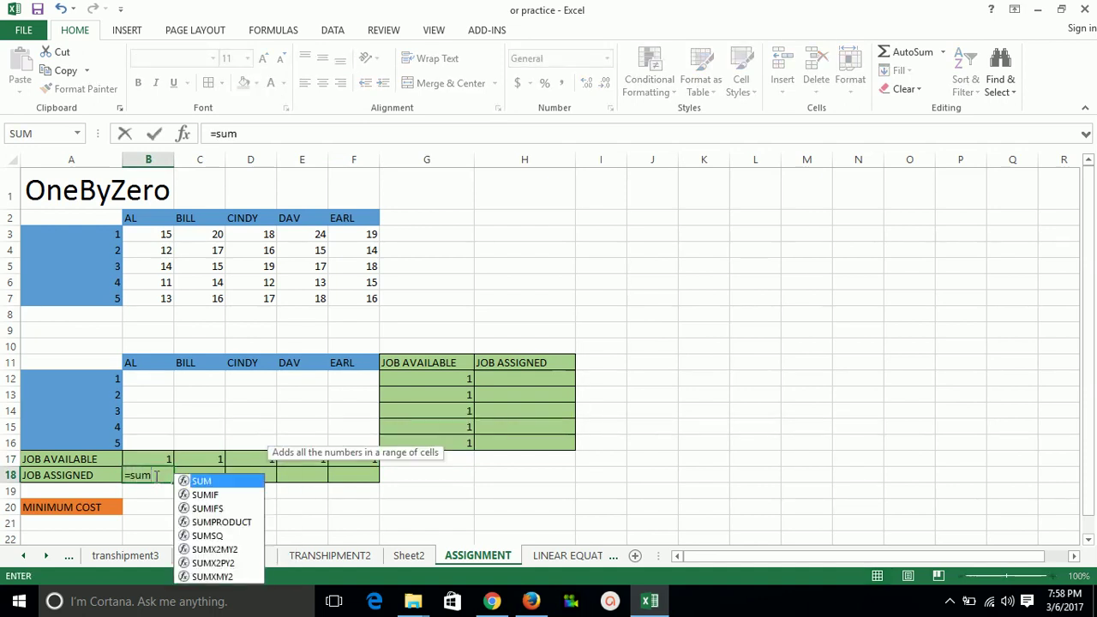
type("(")
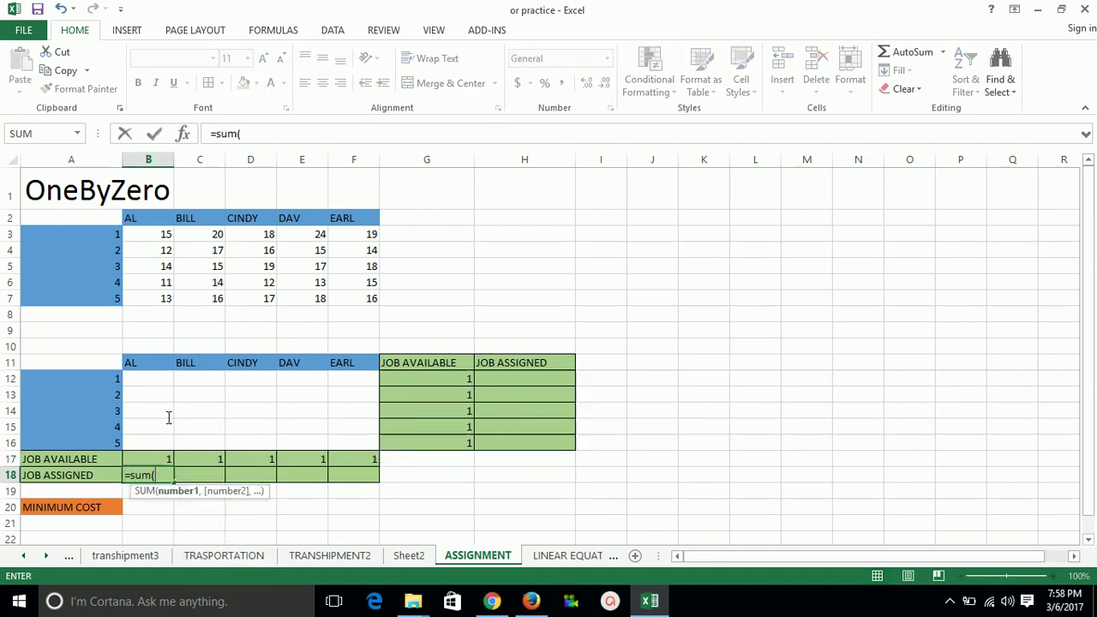
left_click_drag(145, 380, 155, 438)
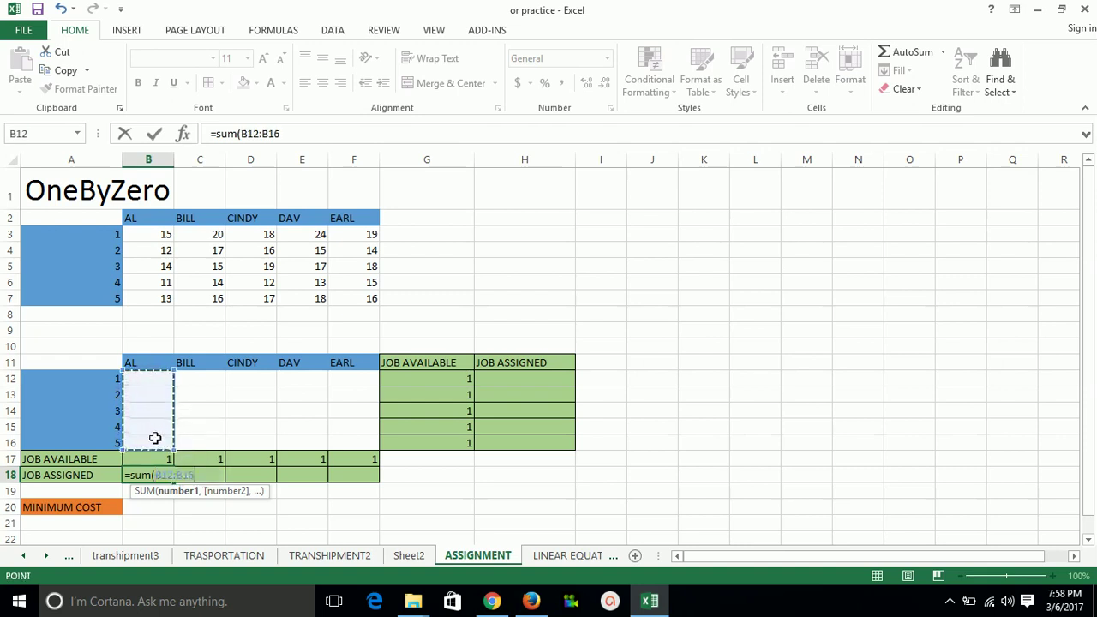
type(")")
key("Return")
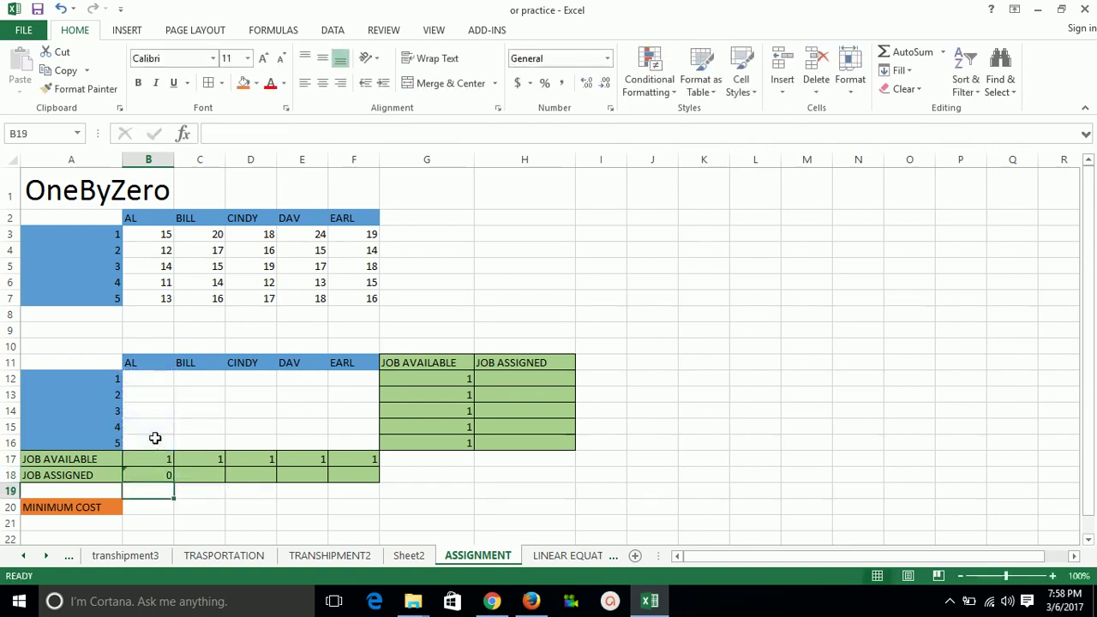
left_click(157, 478)
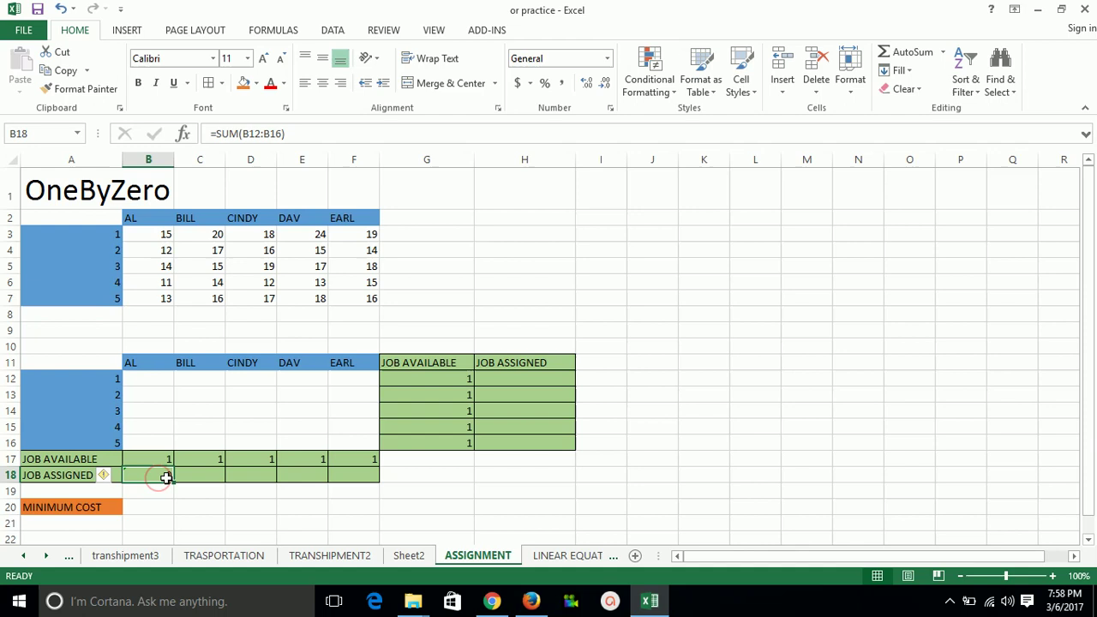
left_click_drag(174, 483, 379, 481)
Enter =SUM(B12:F12) in H12 and fill it down to H16.
left_click(521, 372)
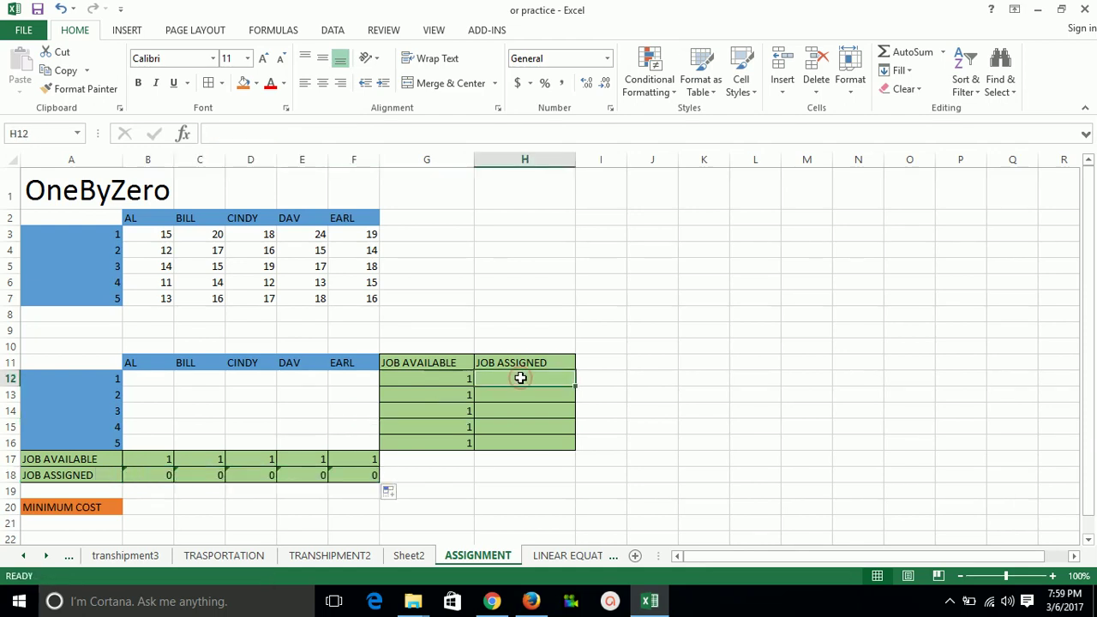
type("=sum")
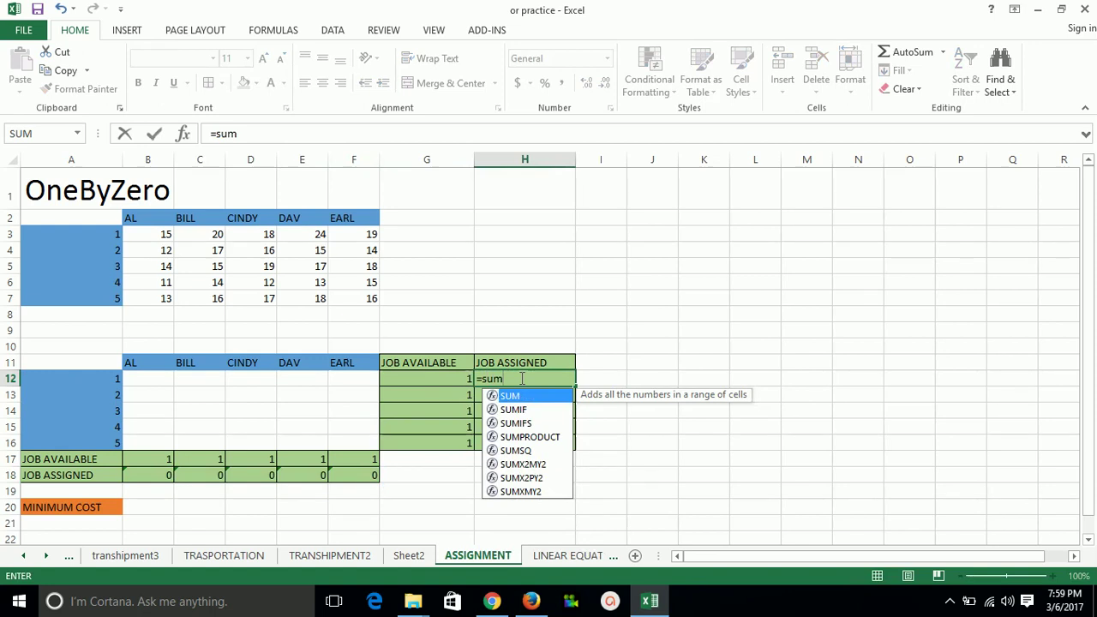
type("(")
left_click_drag(149, 380, 348, 379)
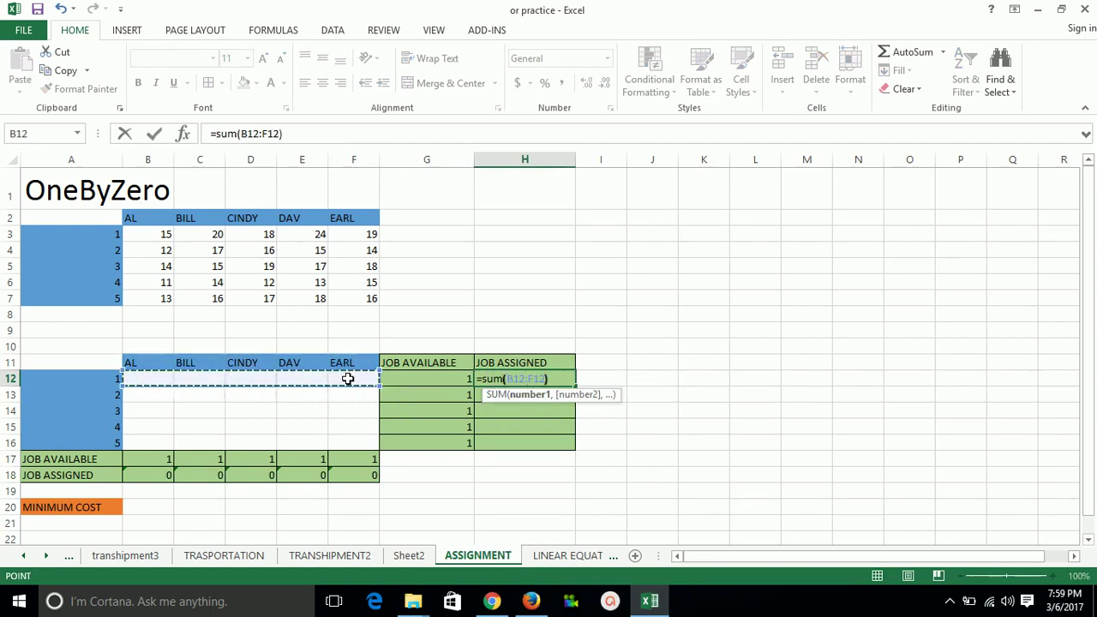
key("Return")
left_click(548, 377)
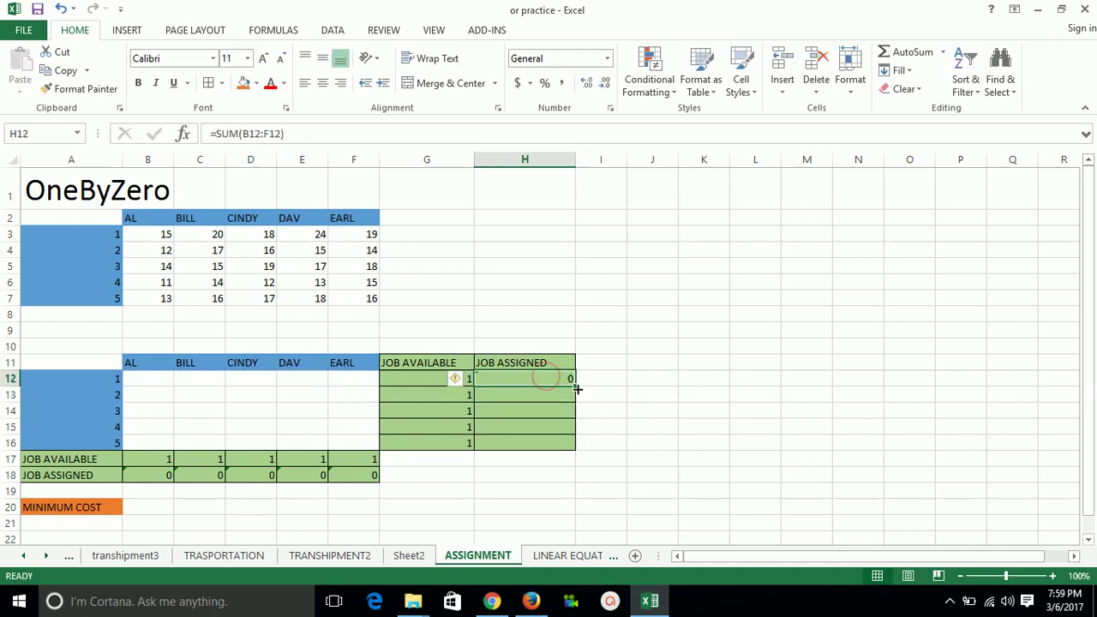
left_click_drag(575, 386, 577, 448)
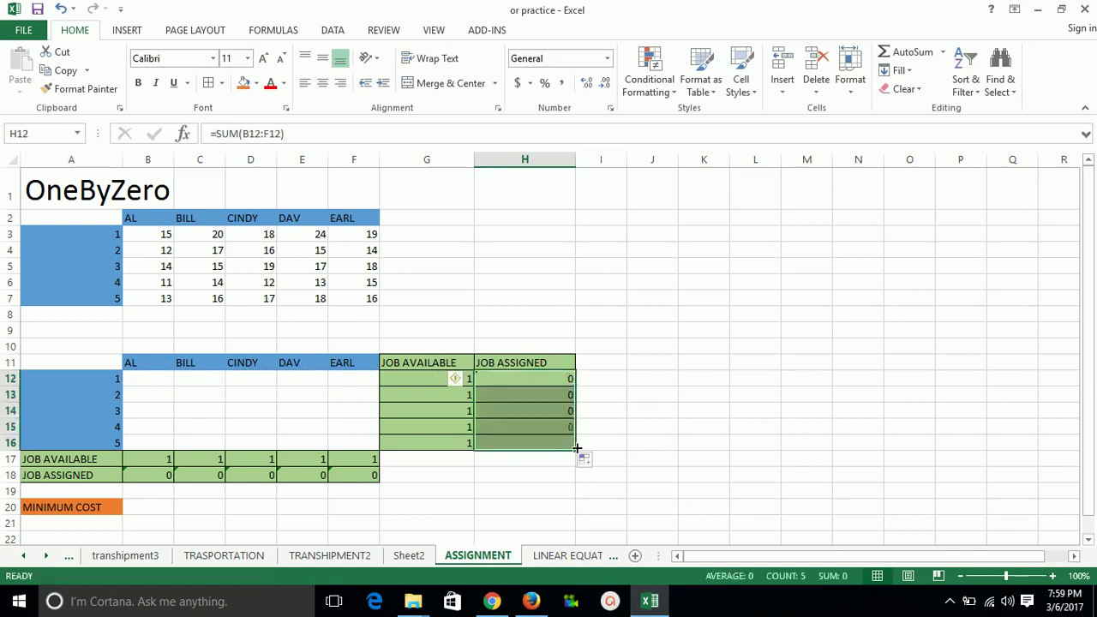
Enter =SUMPRODUCT(B3:F7,B12:F16) in B20 as the total assignment cost.
left_click(66, 507)
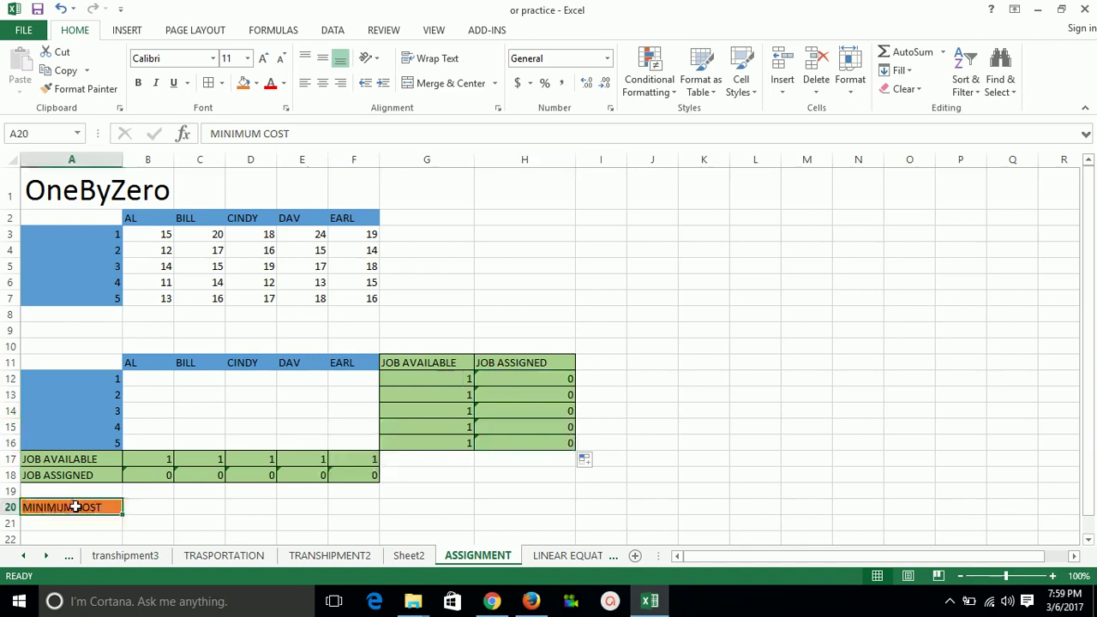
left_click(152, 508)
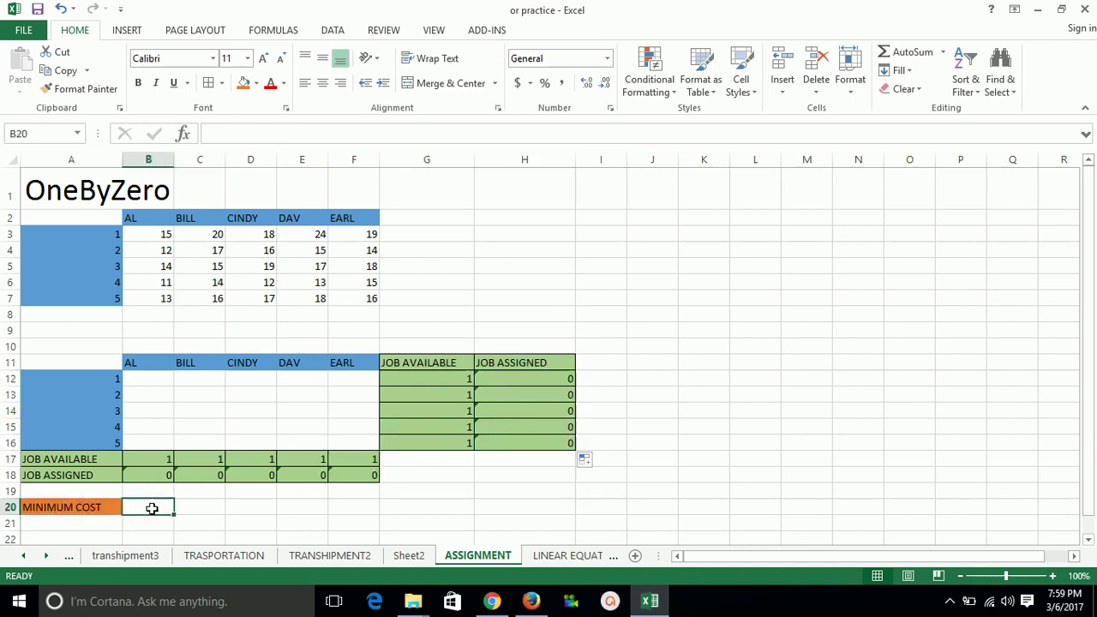
double_click(151, 508)
type("=sum")
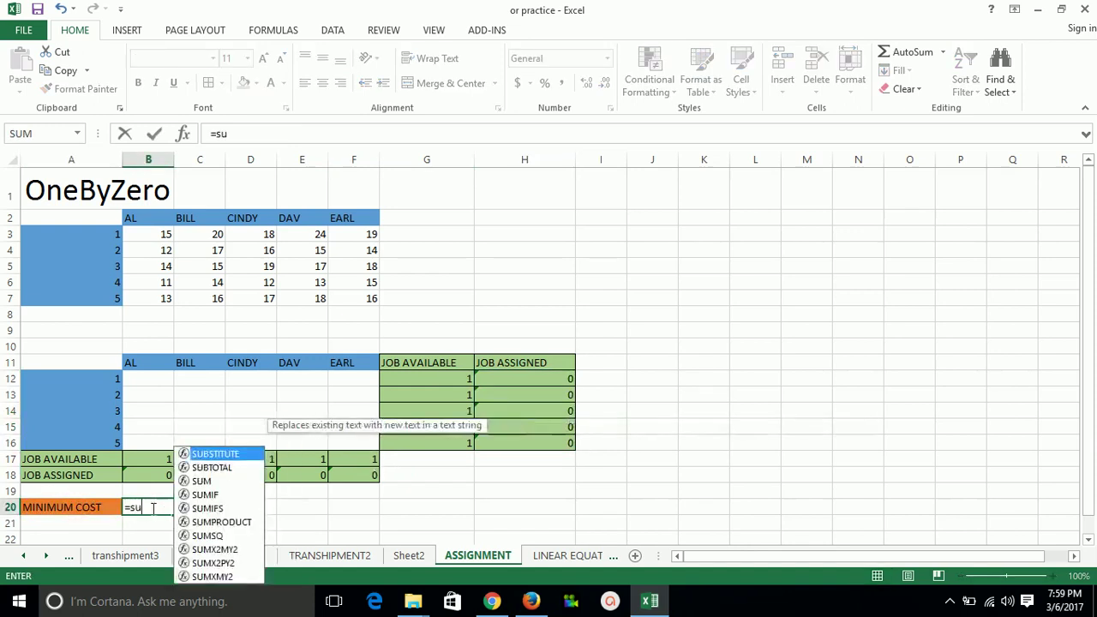
double_click(221, 522)
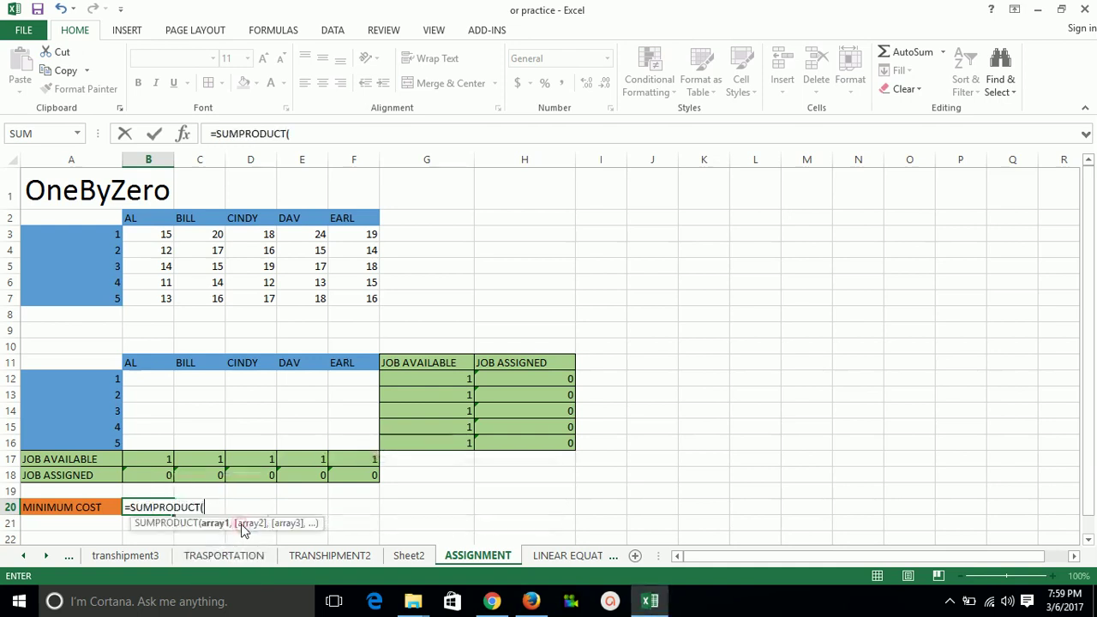
left_click_drag(139, 234, 351, 294)
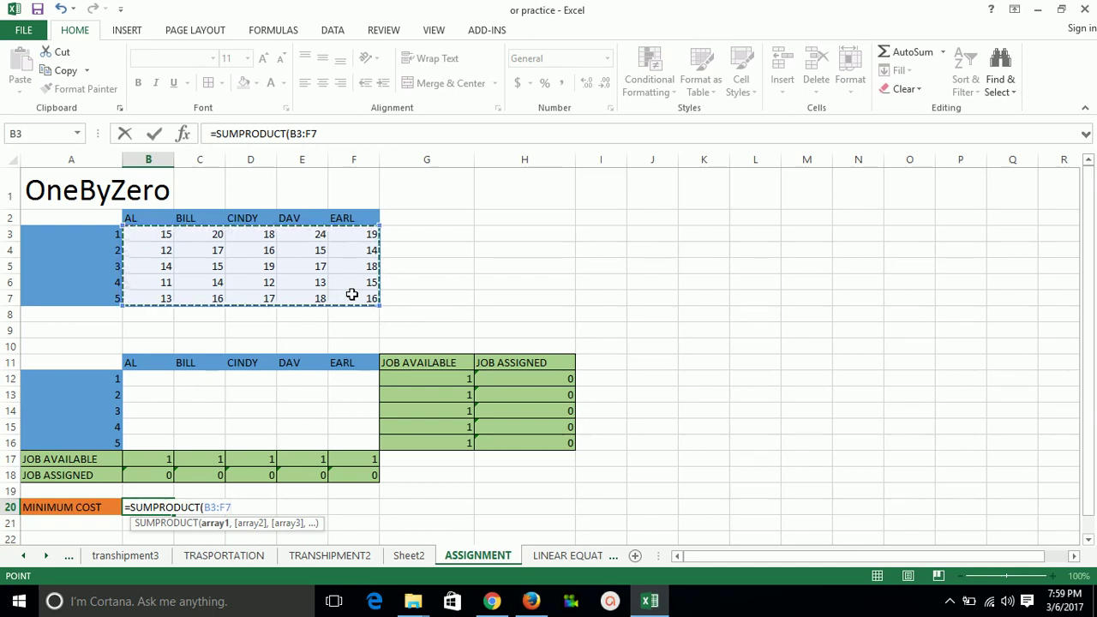
type(",")
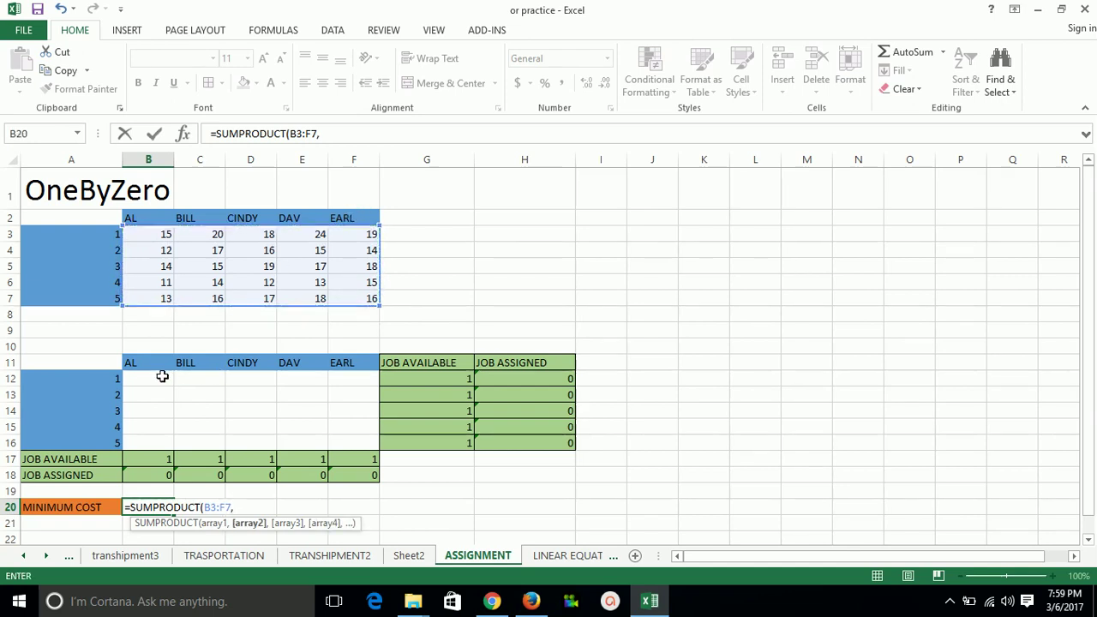
left_click_drag(159, 377, 366, 442)
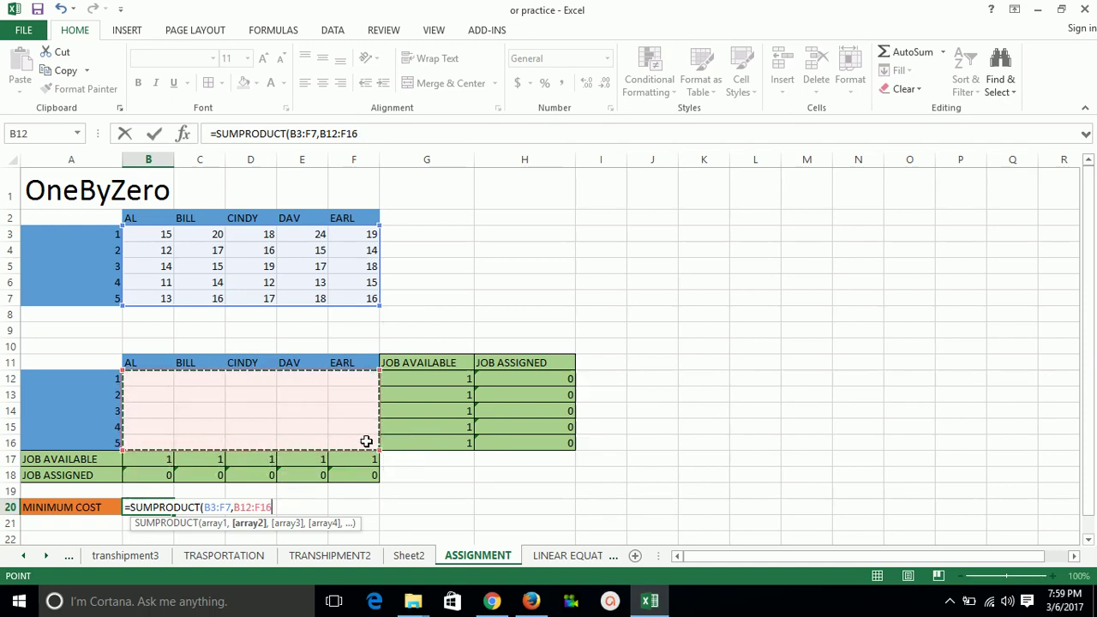
key("ctrl+Return")
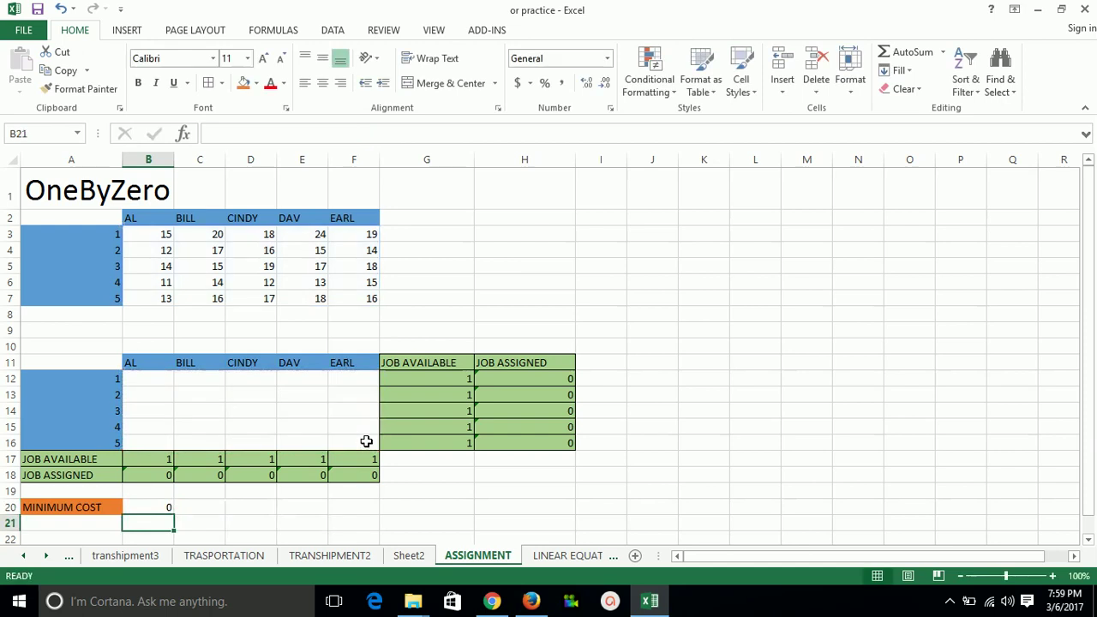
left_click(153, 507)
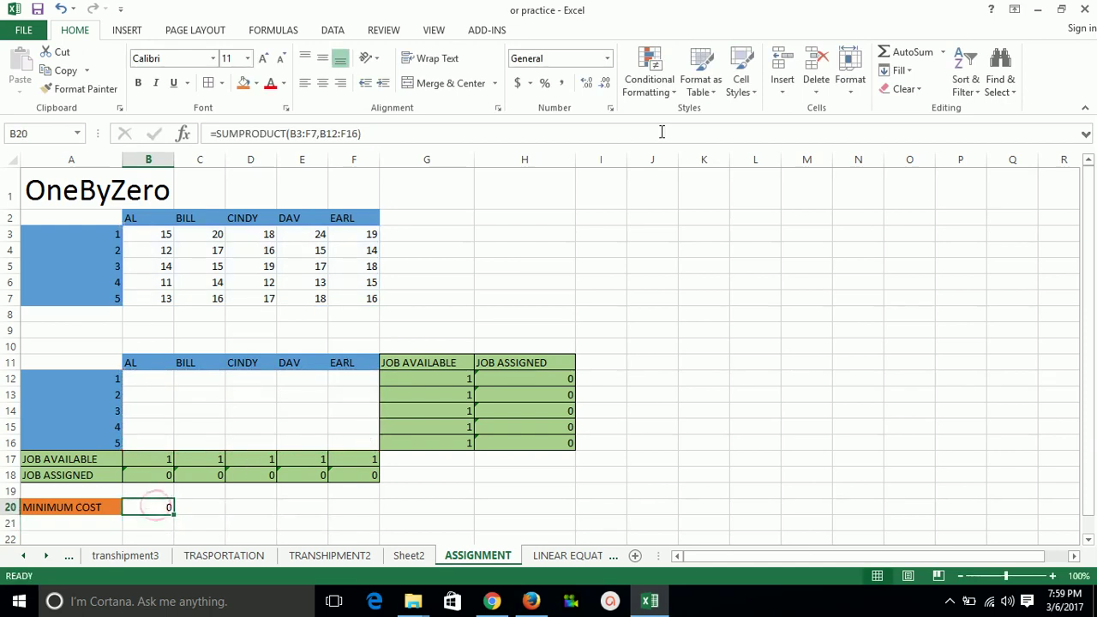
Open Solver, clear the old objective and variable cells, and delete both old constraints.
left_click(332, 30)
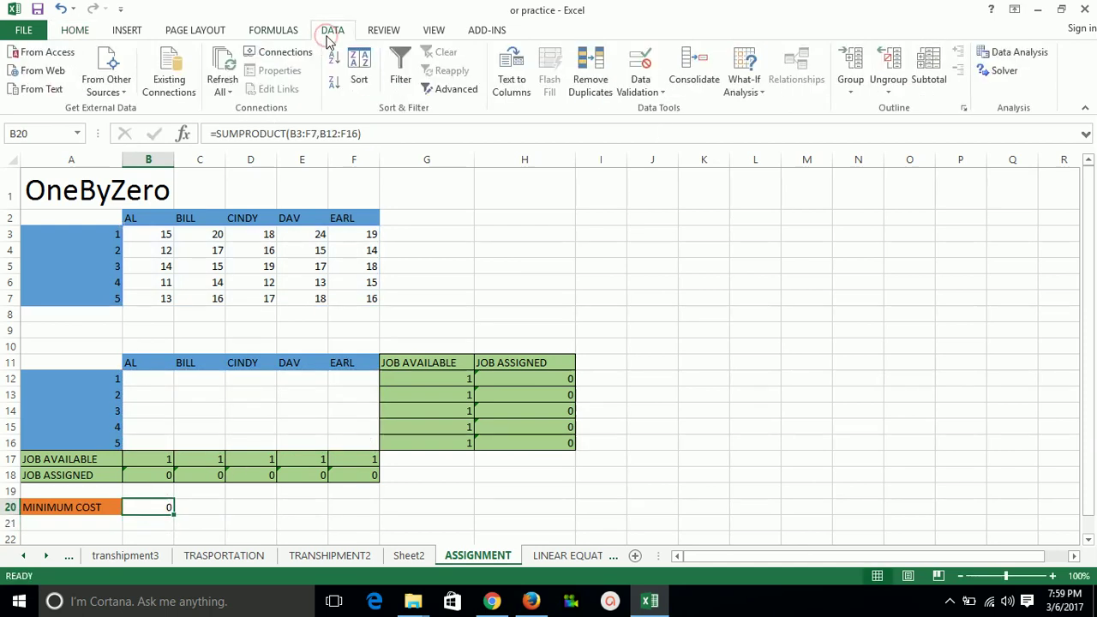
left_click(1007, 72)
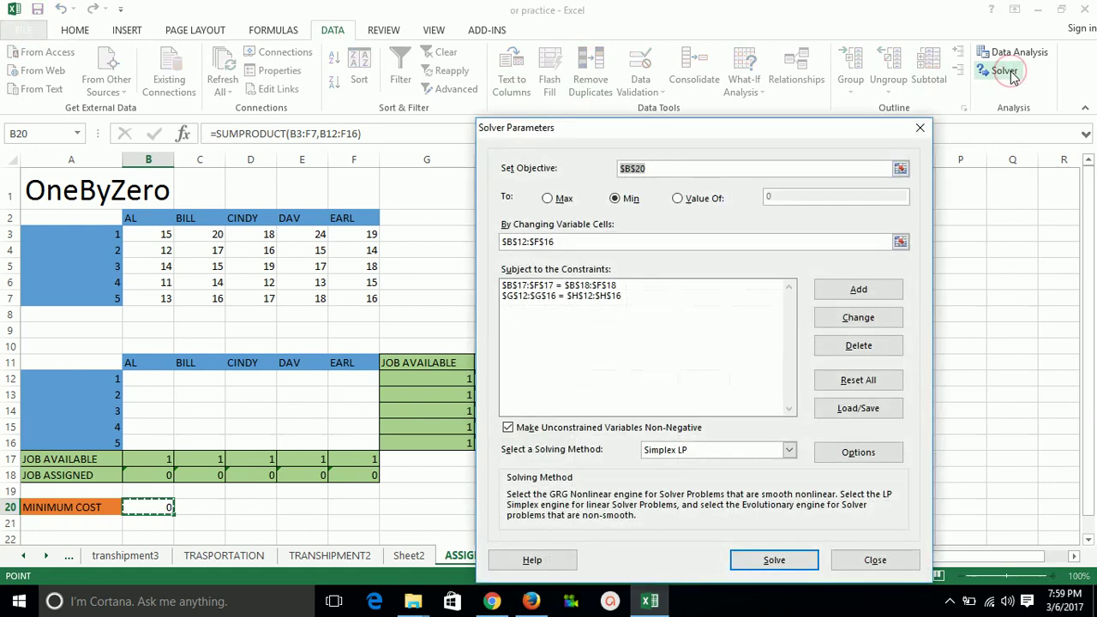
key("BackSpace")
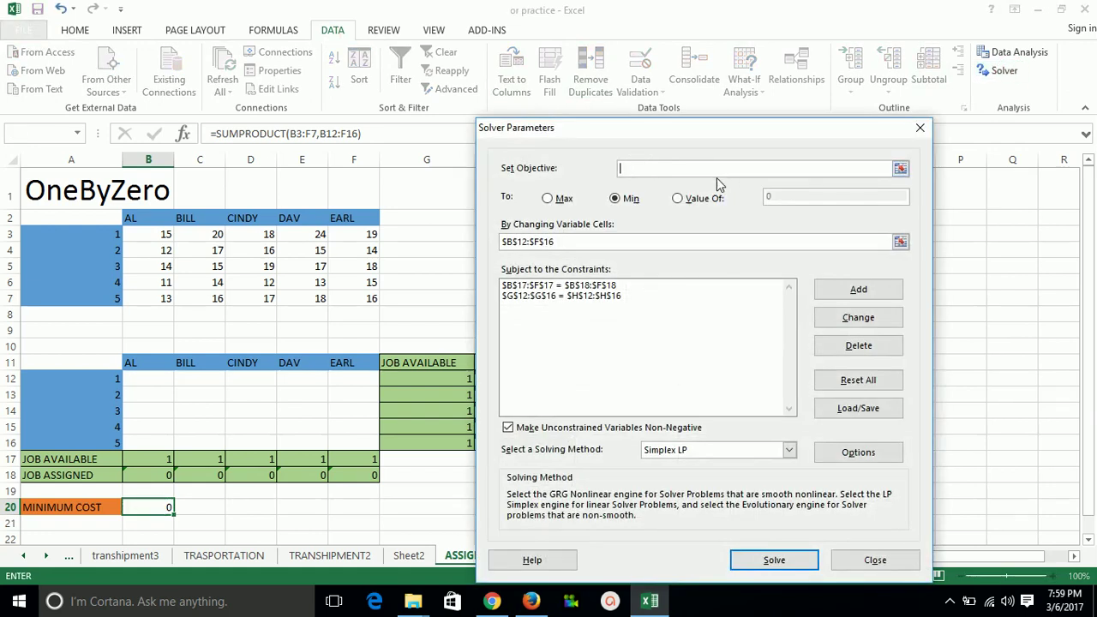
left_click(571, 242)
key("BackSpace")
key("BackSpace")
key("BackSpace")
key("BackSpace")
key("BackSpace")
key("BackSpace")
key("BackSpace")
key("BackSpace")
key("BackSpace")
key("BackSpace")
key("BackSpace")
left_click(604, 286)
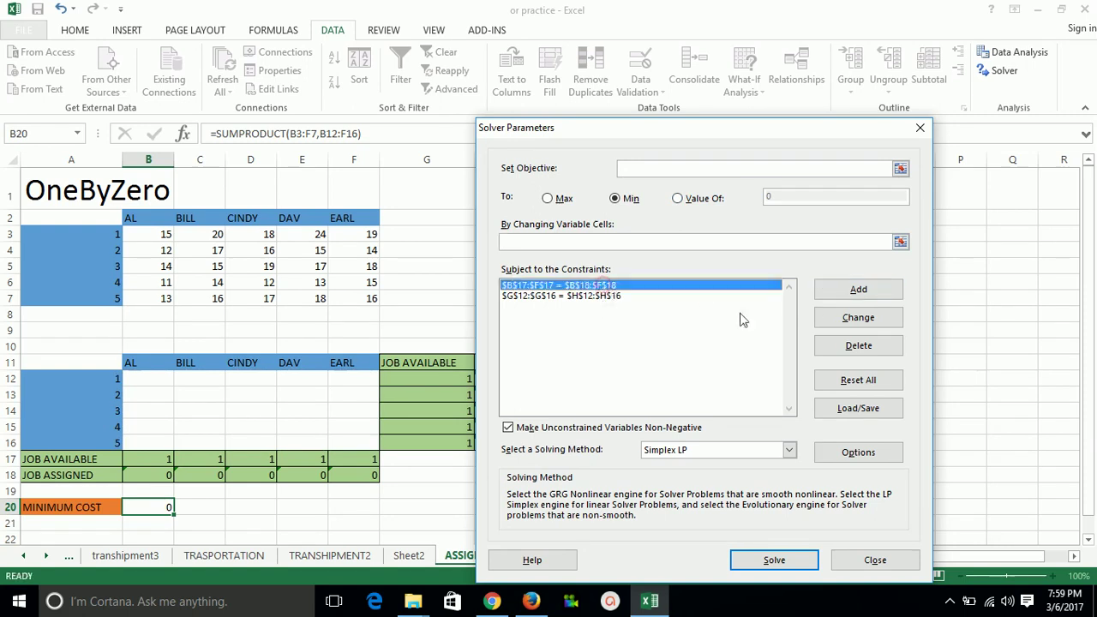
left_click(858, 345)
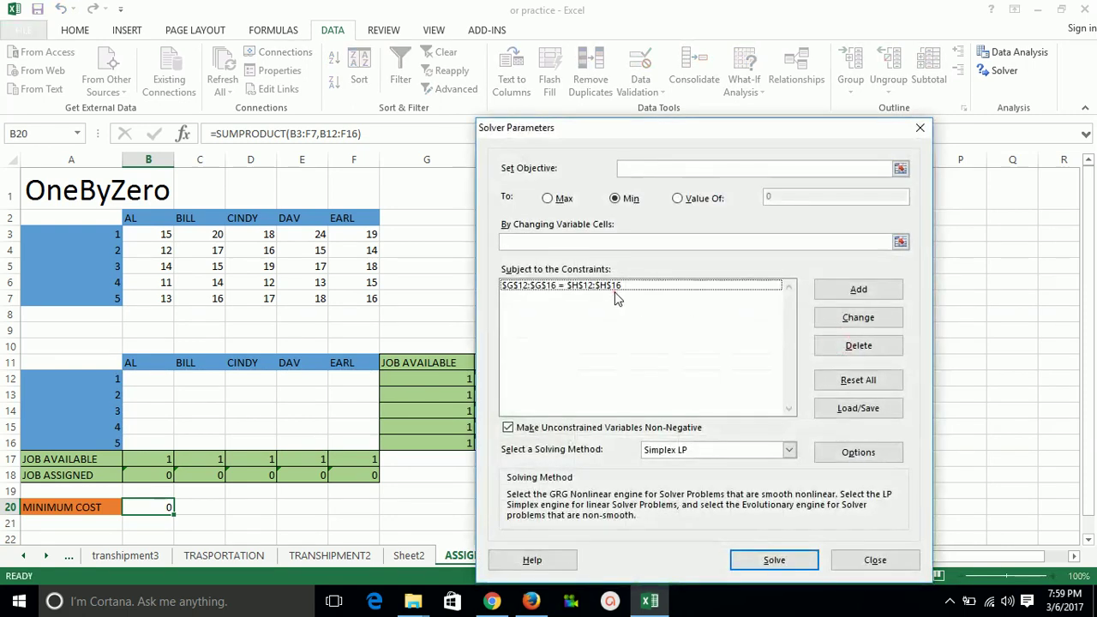
left_click(609, 286)
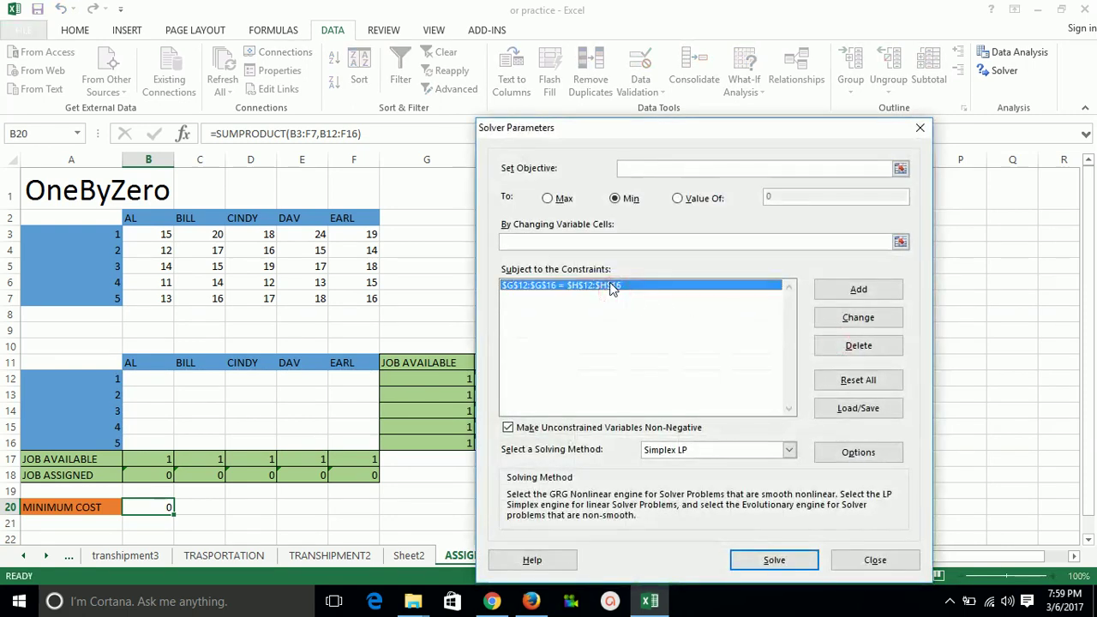
left_click(842, 353)
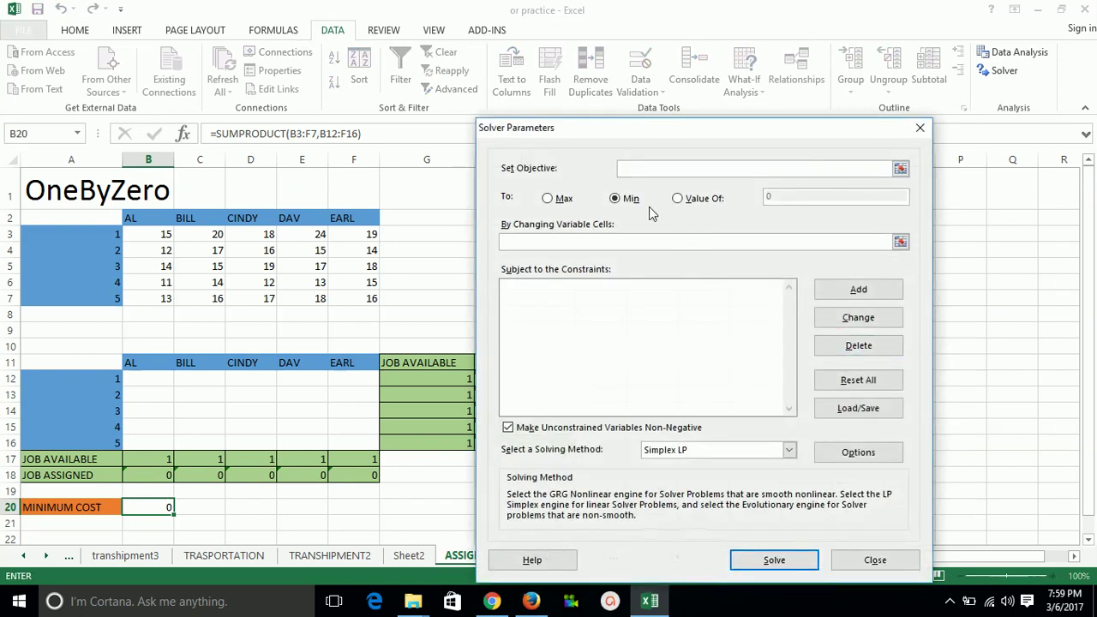
Set the Solver objective to minimise B20 with changing cells B12:F16.
left_click(632, 168)
left_click(156, 509)
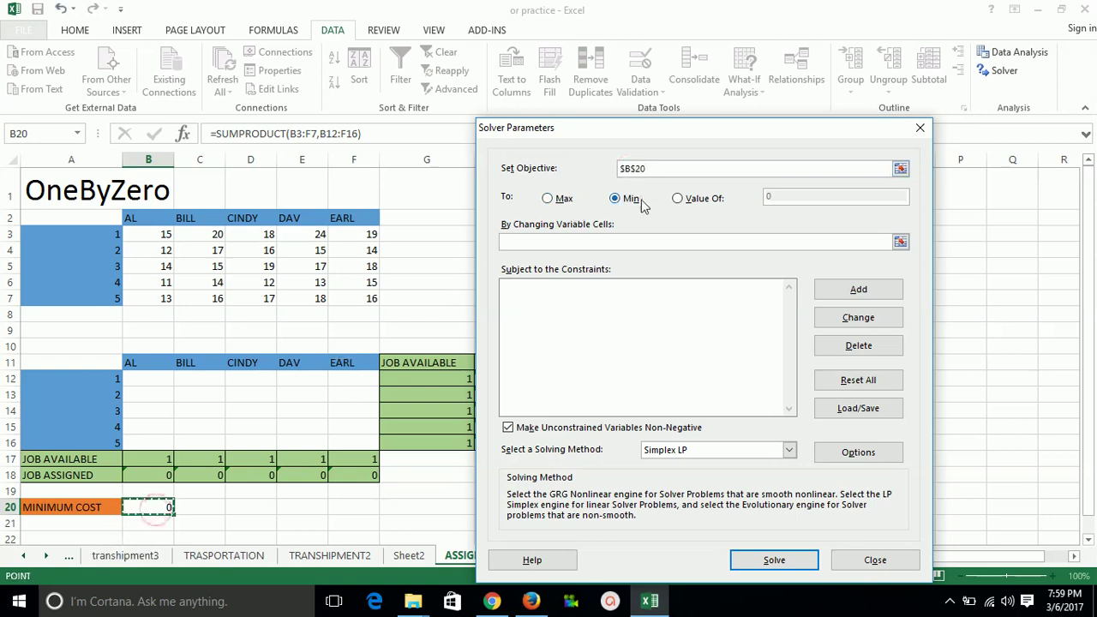
left_click(599, 245)
left_click_drag(152, 383, 346, 437)
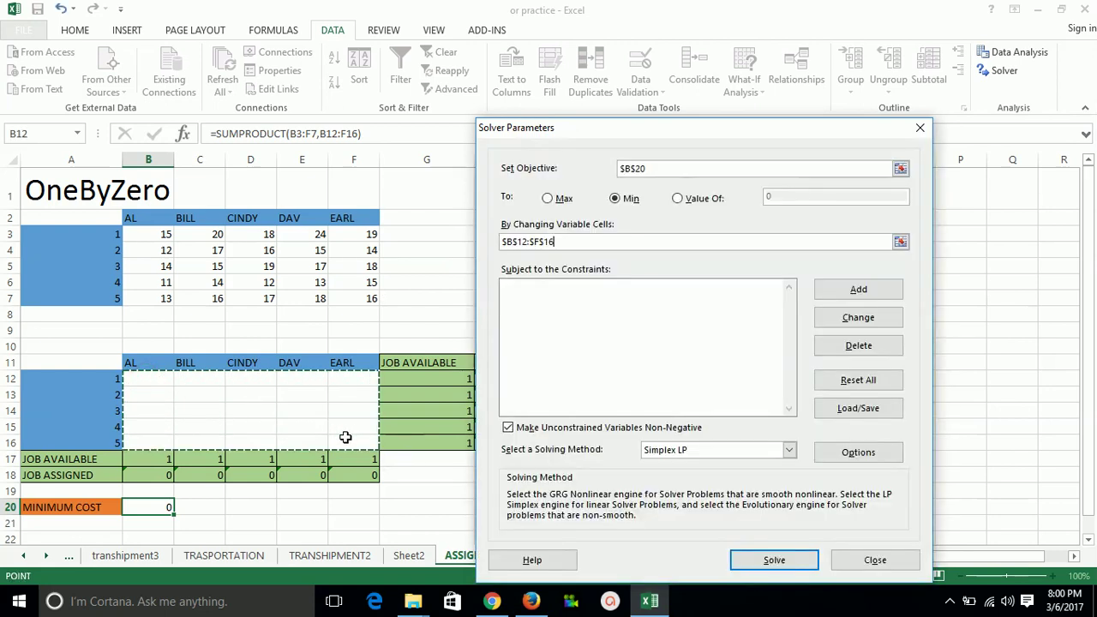
left_click(859, 290)
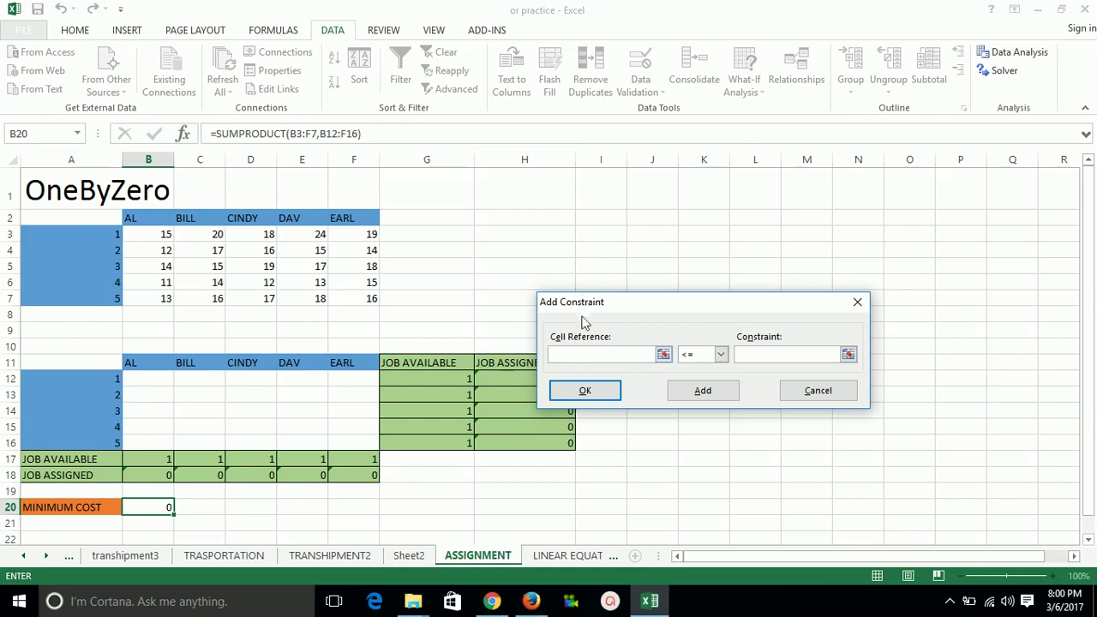
Add the constraint G12:G16 = H12:H16 for jobs available versus assigned.
left_click_drag(576, 305, 670, 283)
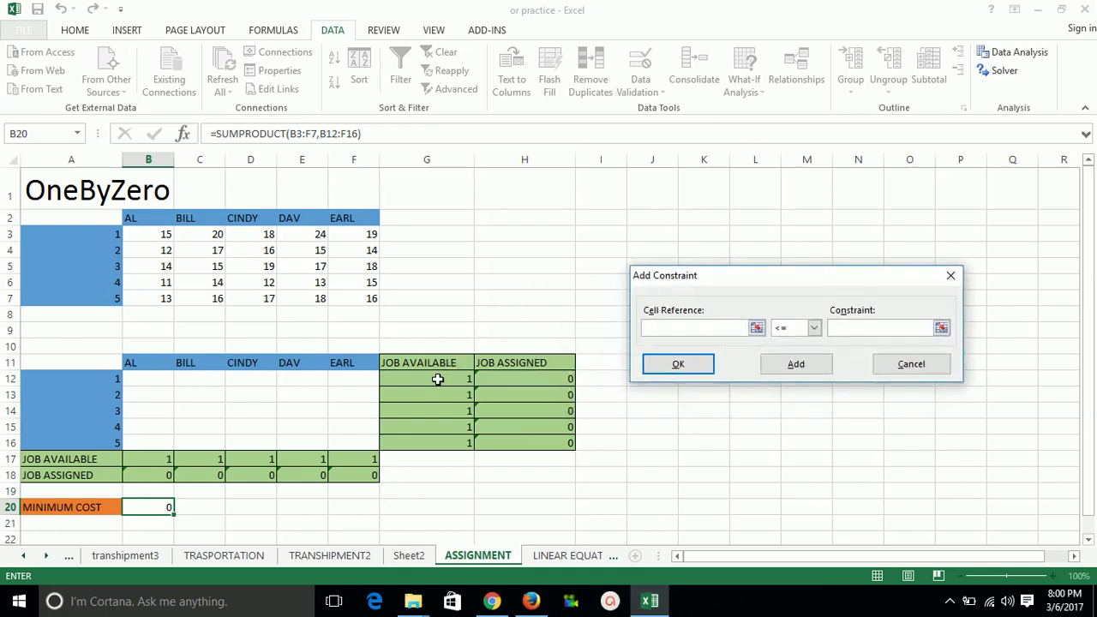
left_click_drag(439, 380, 444, 445)
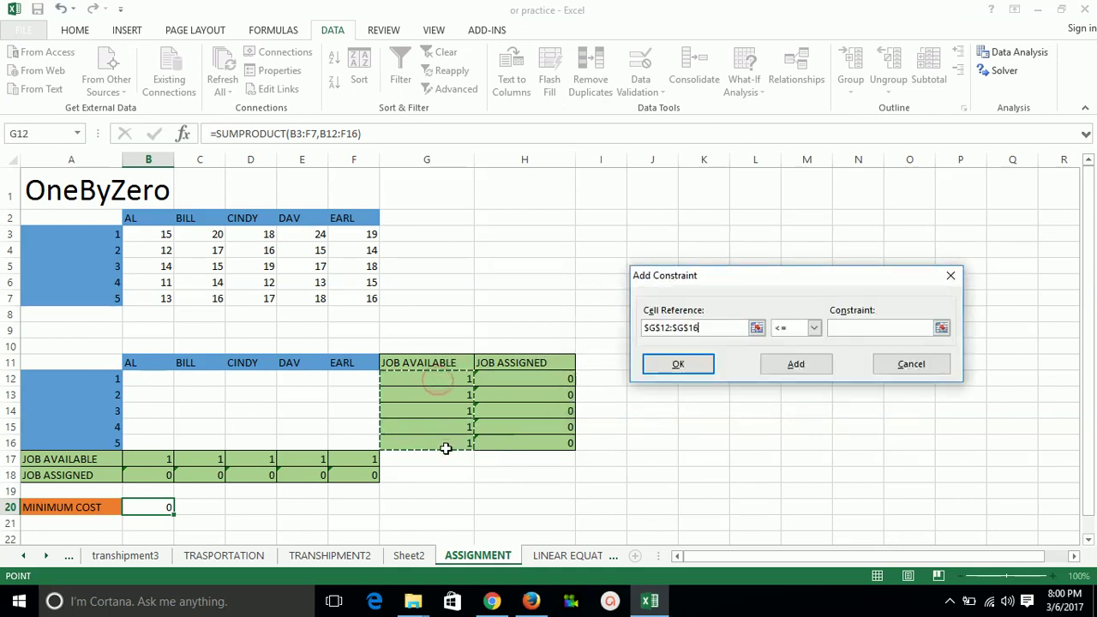
left_click(814, 327)
left_click(794, 359)
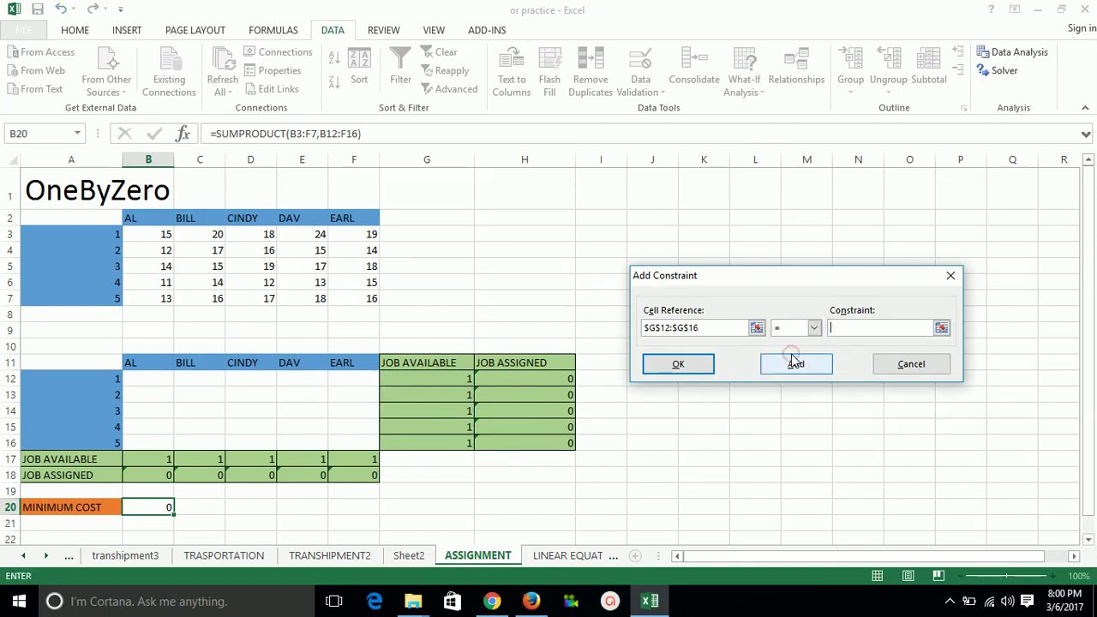
left_click_drag(554, 378, 558, 443)
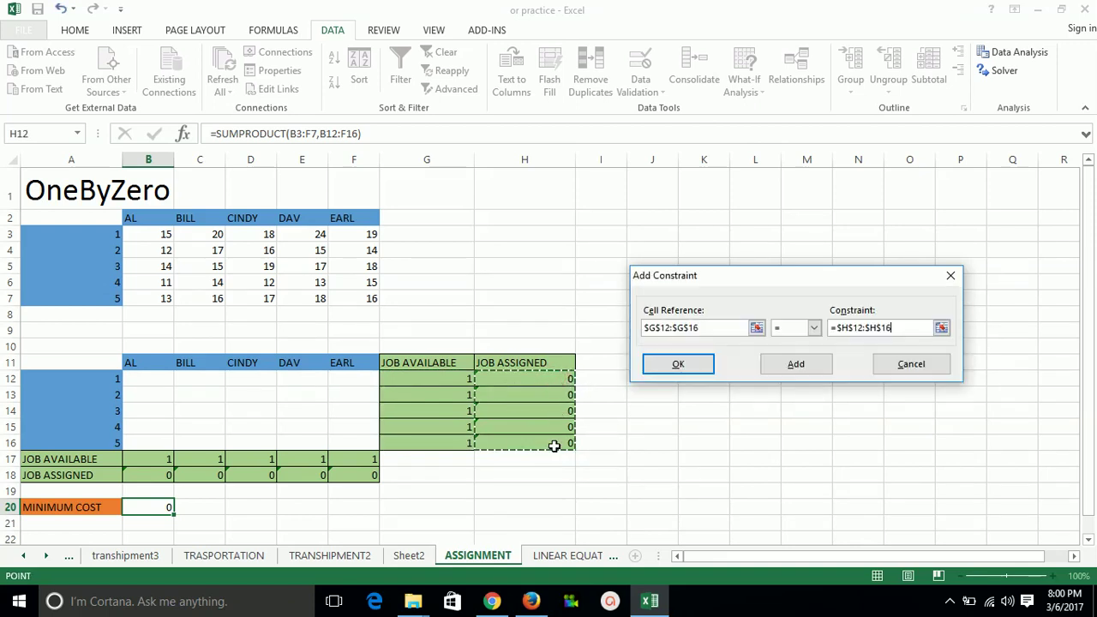
left_click(838, 330)
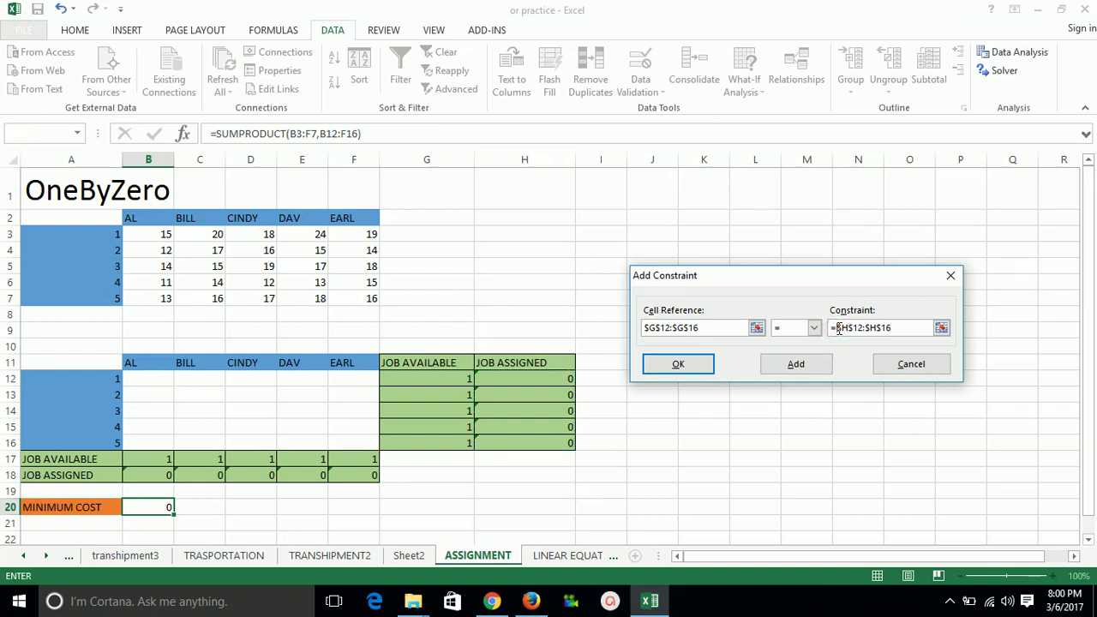
key("BackSpace")
left_click(790, 363)
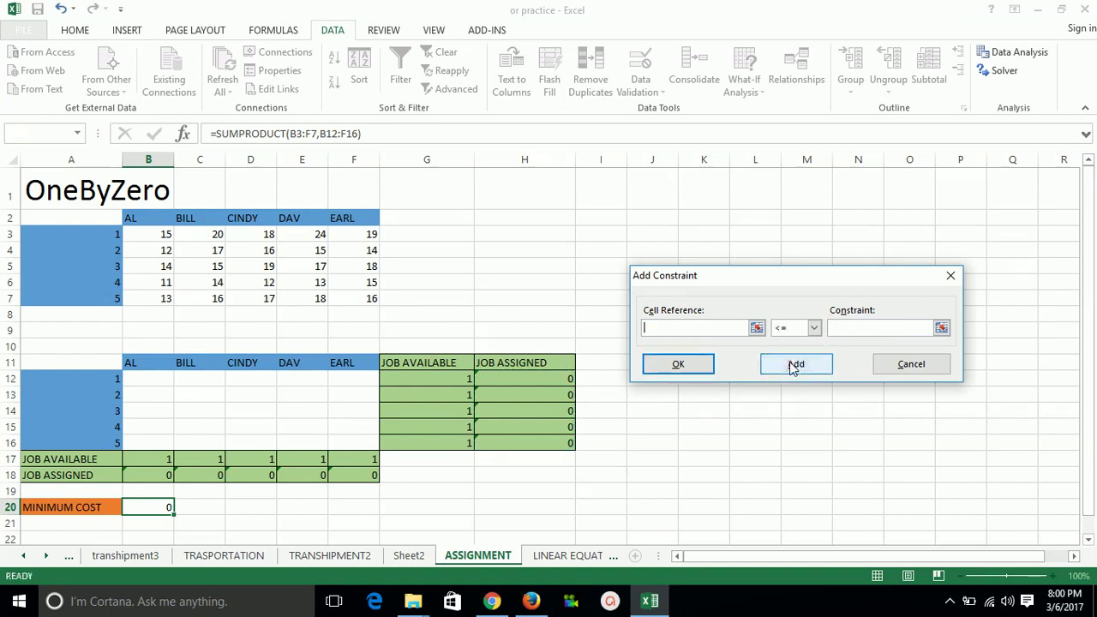
Add the constraint B17:F17 = B18:F18 for each worker's column.
left_click_drag(150, 463, 346, 463)
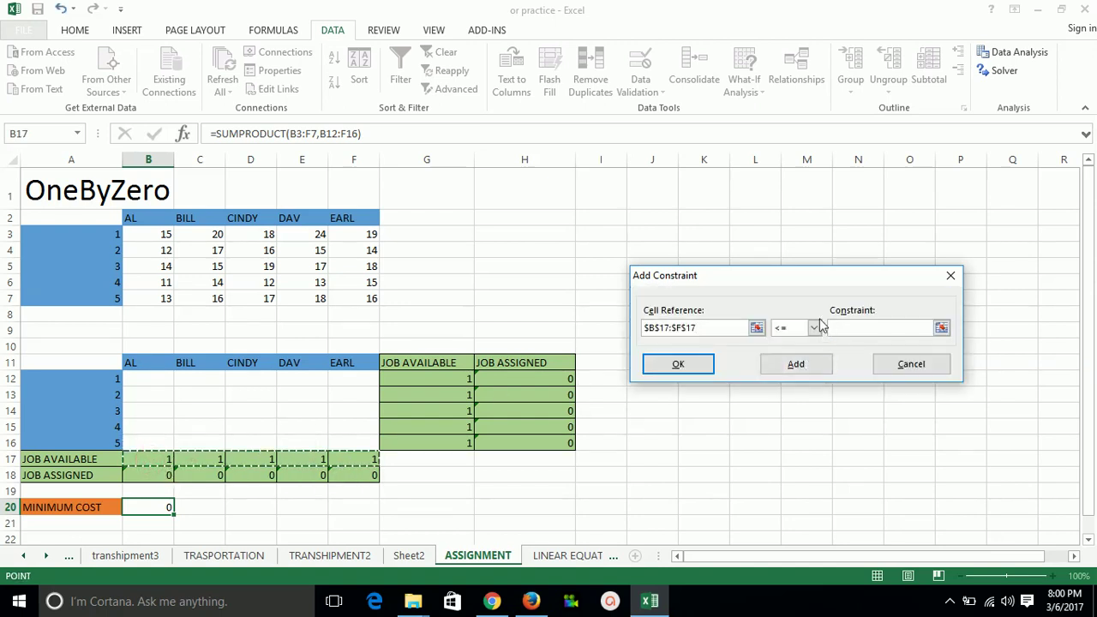
left_click(815, 328)
left_click(804, 355)
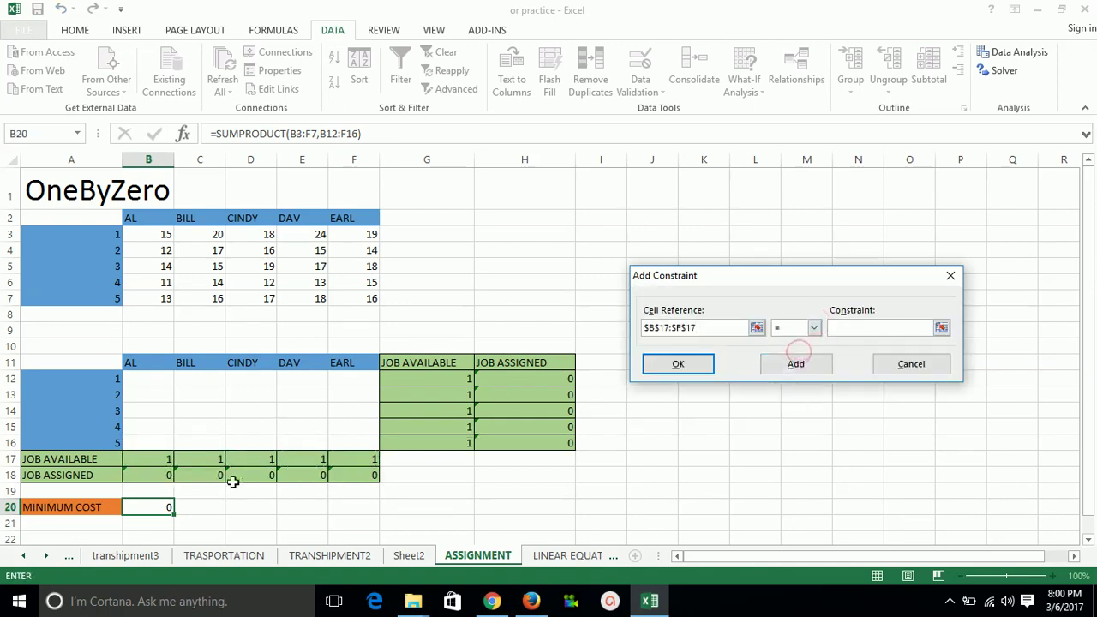
left_click_drag(150, 477, 347, 477)
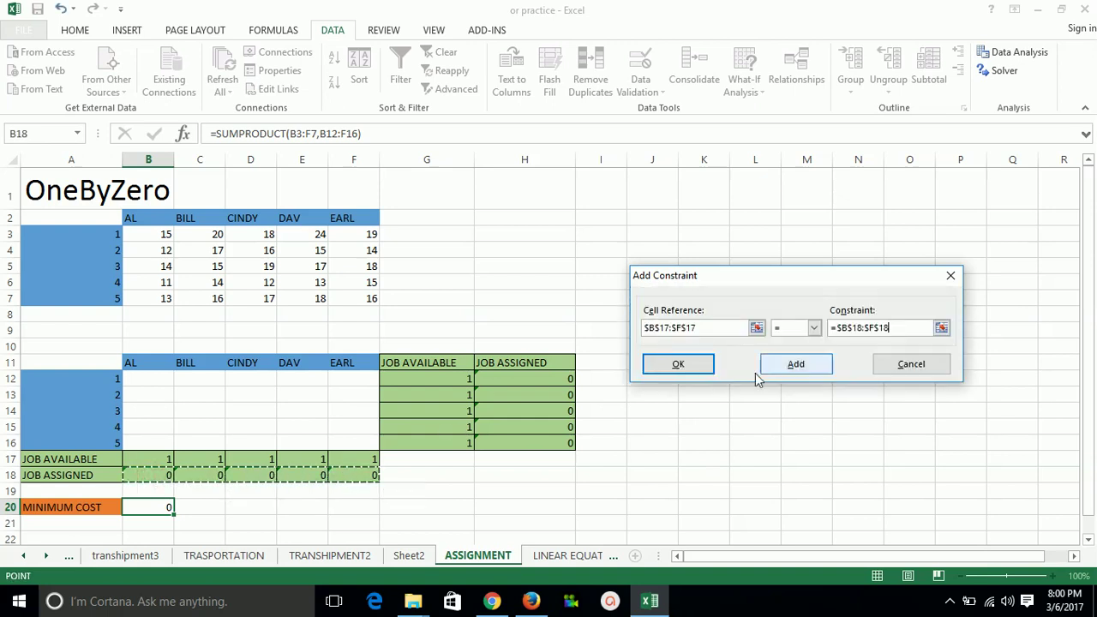
left_click(686, 369)
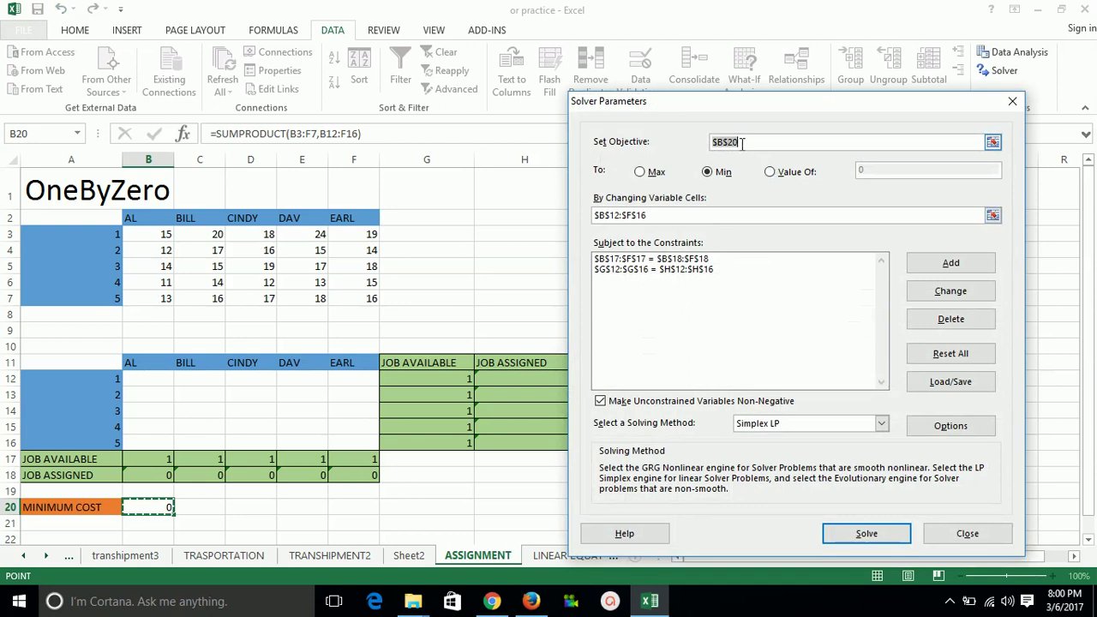
Change the Solver objective to the assignment range B12:F16.
left_click(660, 215)
left_click_drag(176, 377, 354, 439)
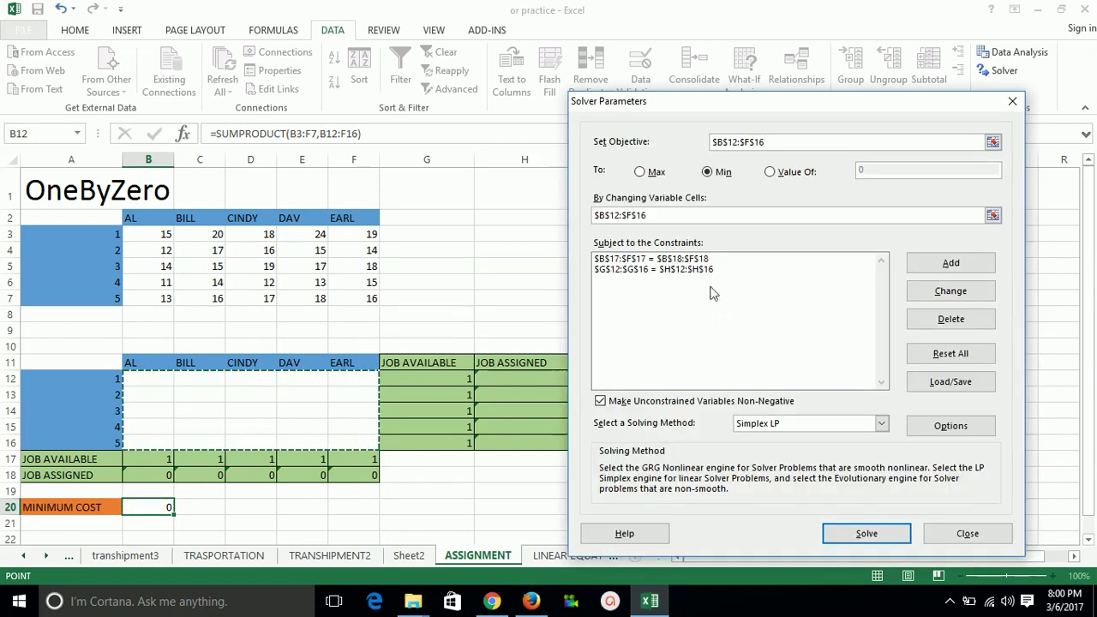
left_click(681, 259)
left_click(684, 270)
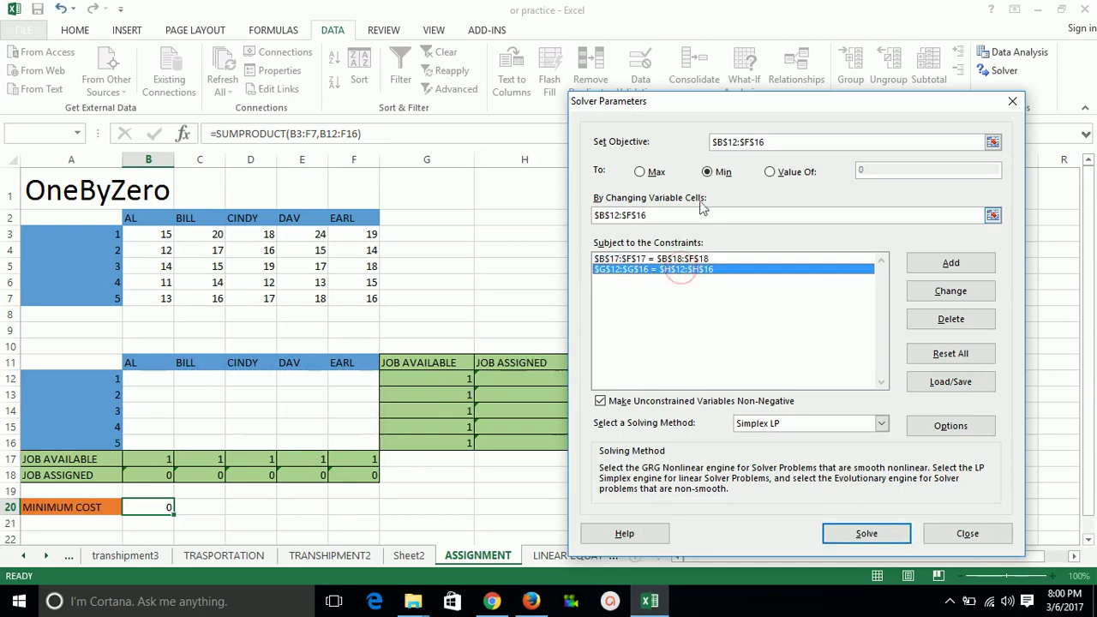
left_click_drag(712, 101, 812, 104)
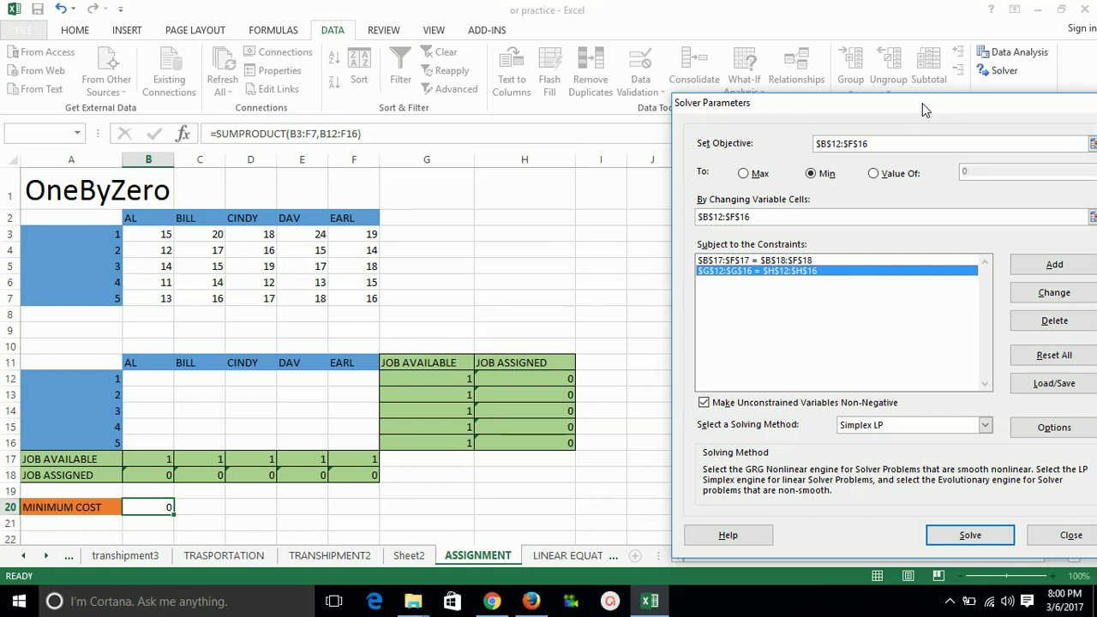
left_click_drag(933, 114, 863, 119)
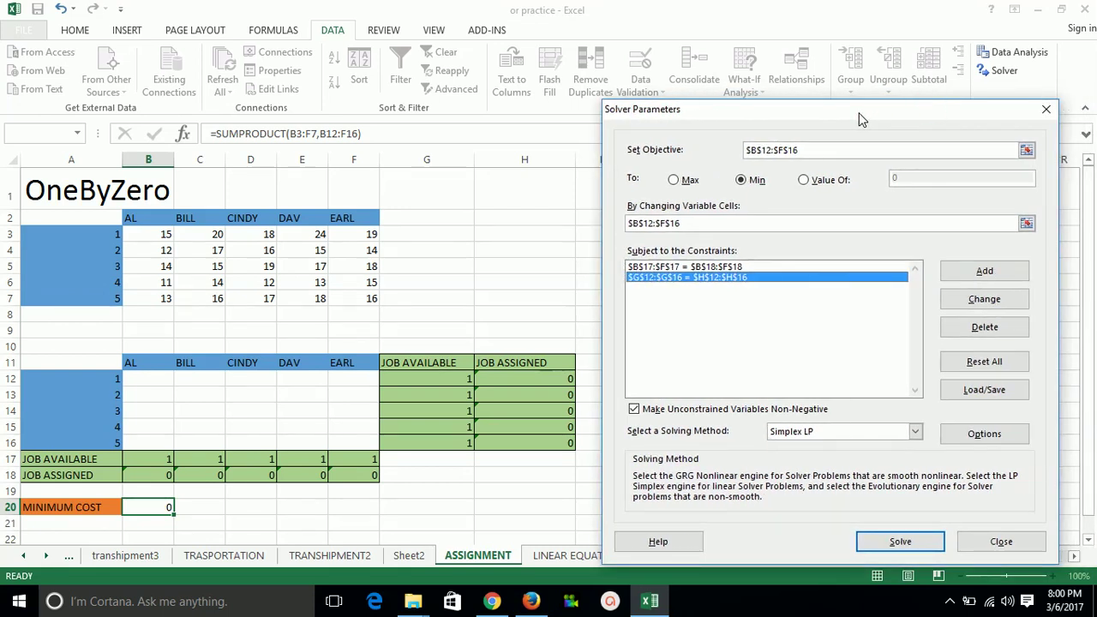
Keep Simplex LP and run Solver, which raises the single-cell objective error.
left_click(915, 433)
left_click(916, 433)
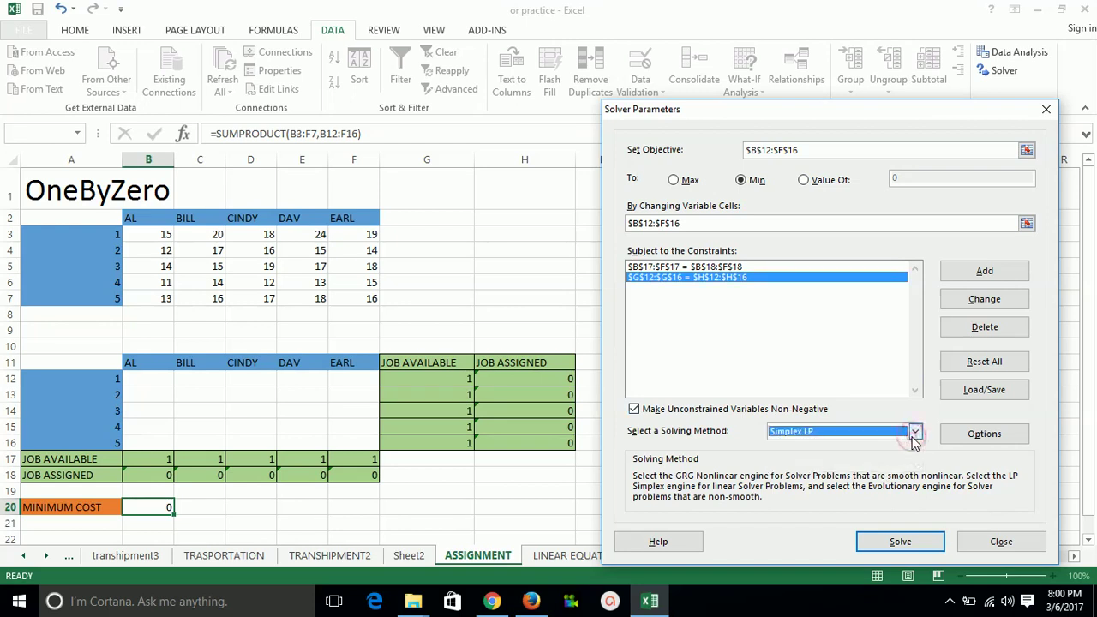
left_click(900, 541)
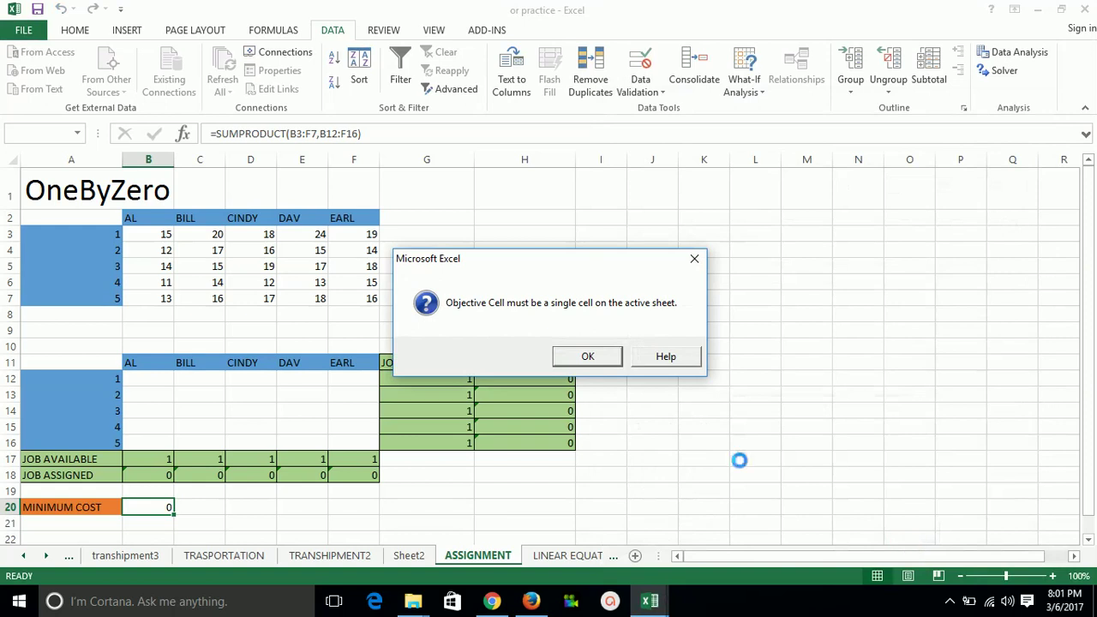
Dismiss the error, reset the objective to B20, and solve for a minimum cost of 73.
left_click(588, 358)
left_click(587, 359)
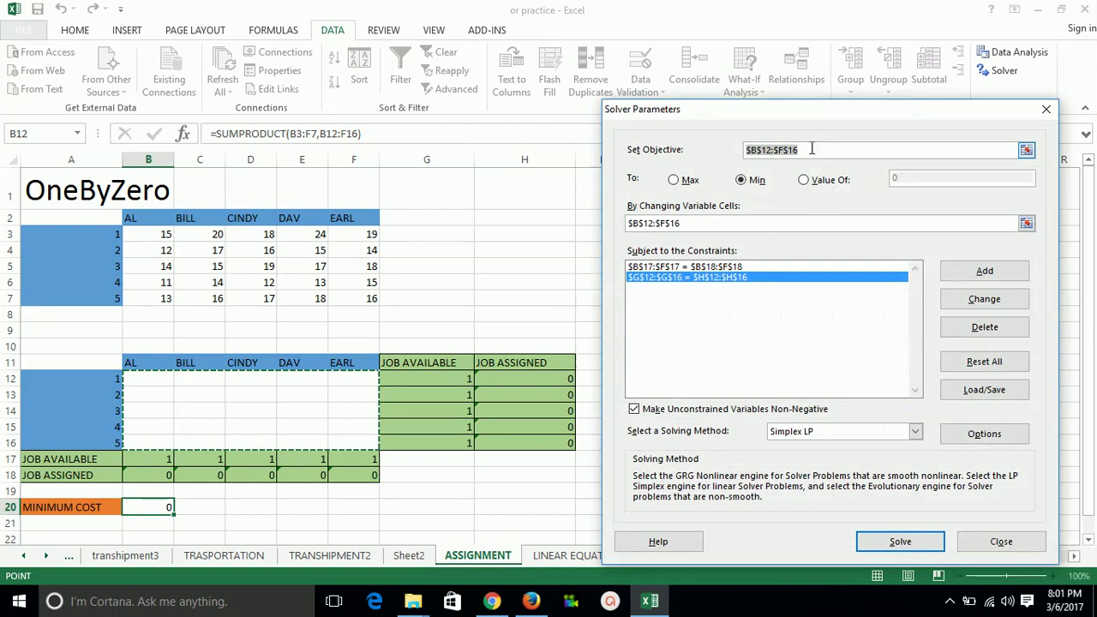
key("BackSpace")
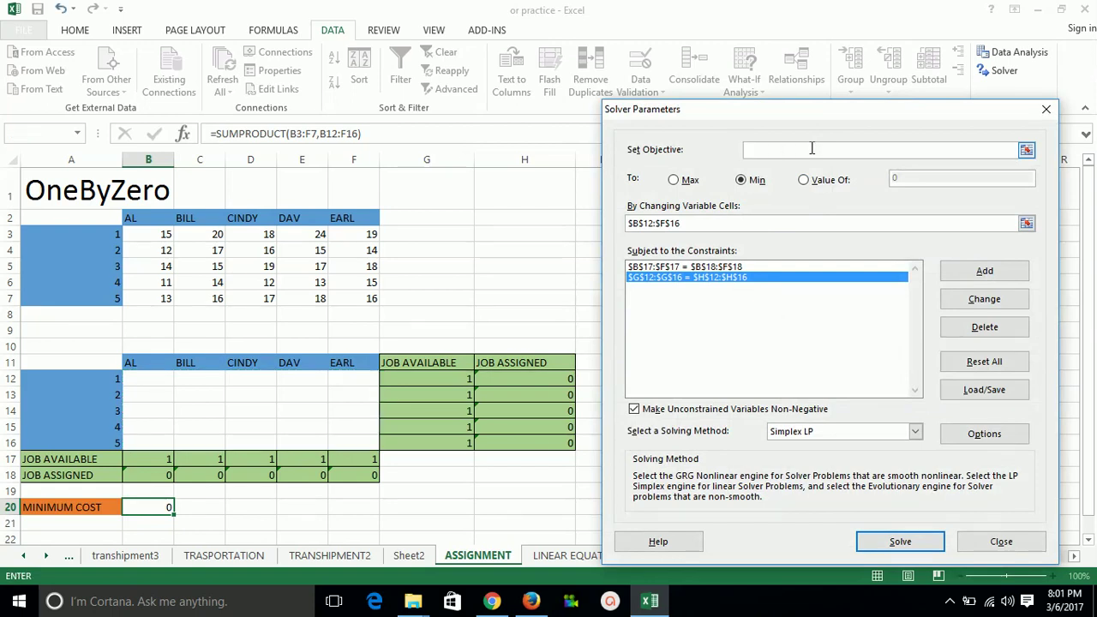
left_click(146, 507)
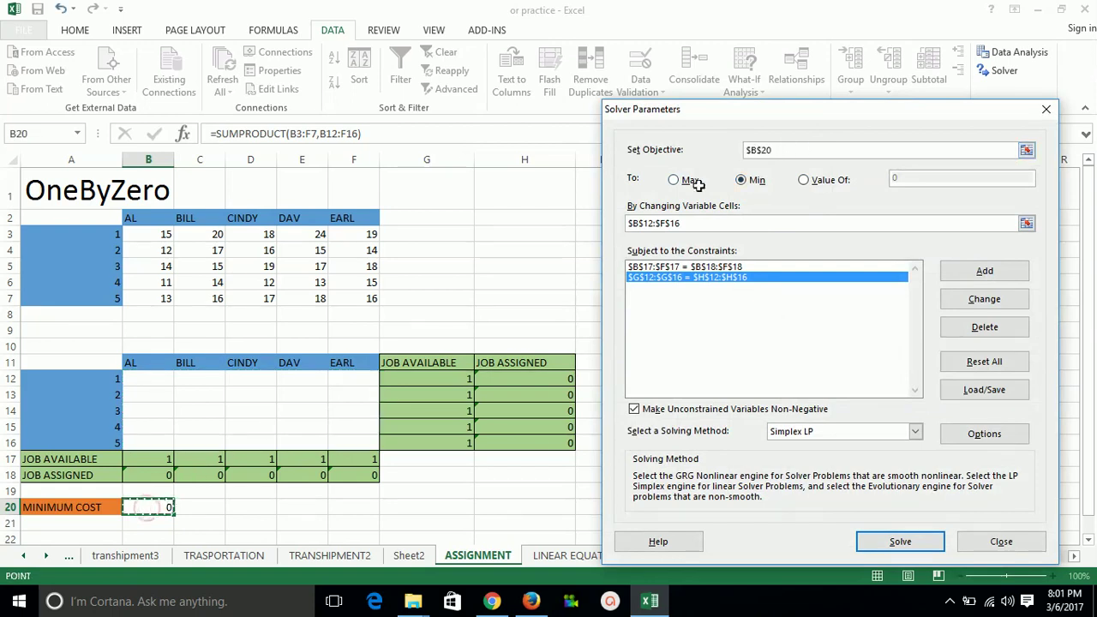
left_click(908, 547)
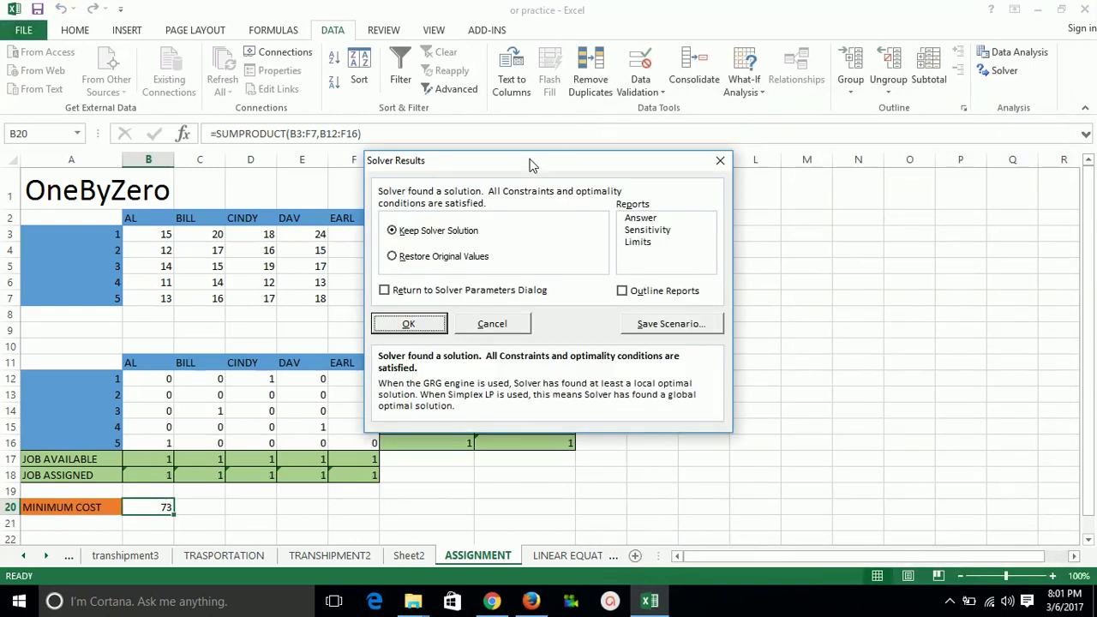
Accept Keep Solver Solution, leaving the 0/1 assignments and cost 73 on the sheet.
left_click_drag(530, 165, 676, 202)
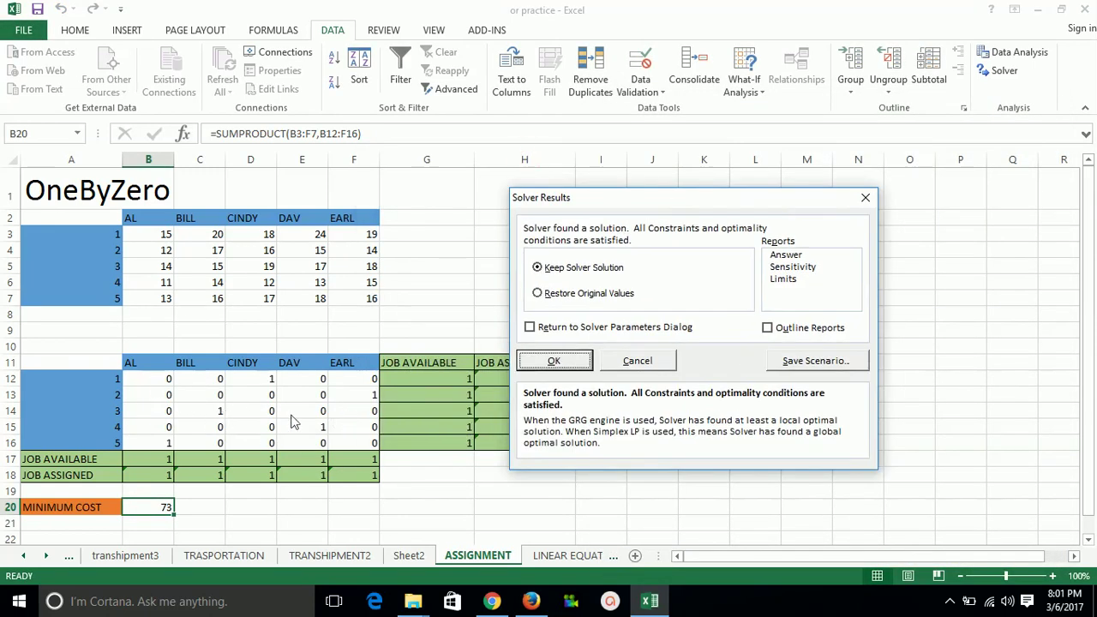
left_click_drag(622, 199, 785, 213)
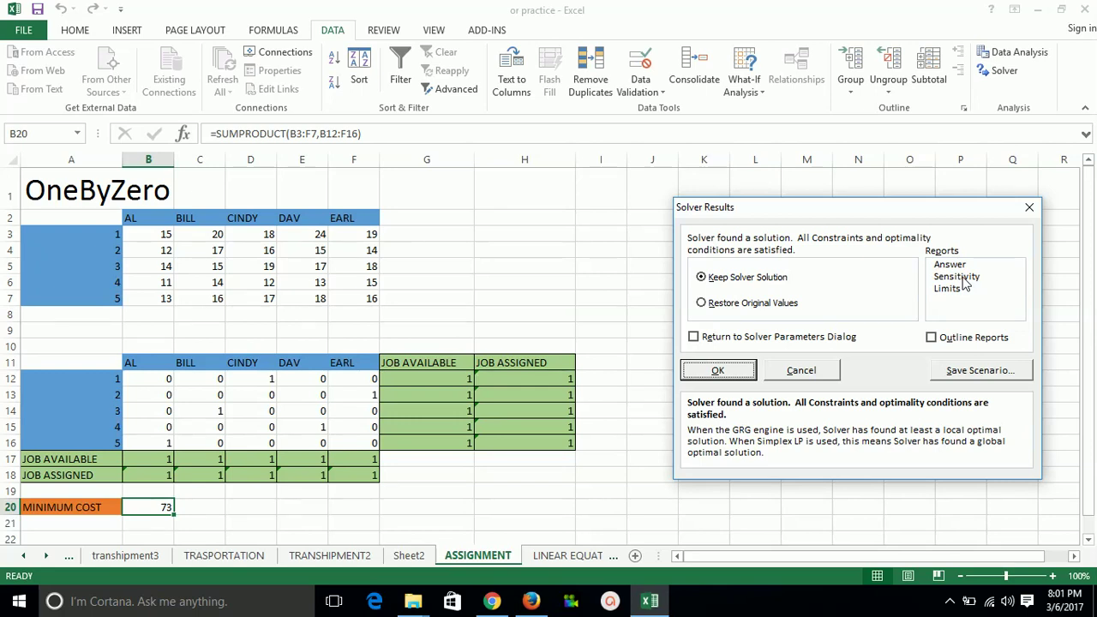
left_click(718, 376)
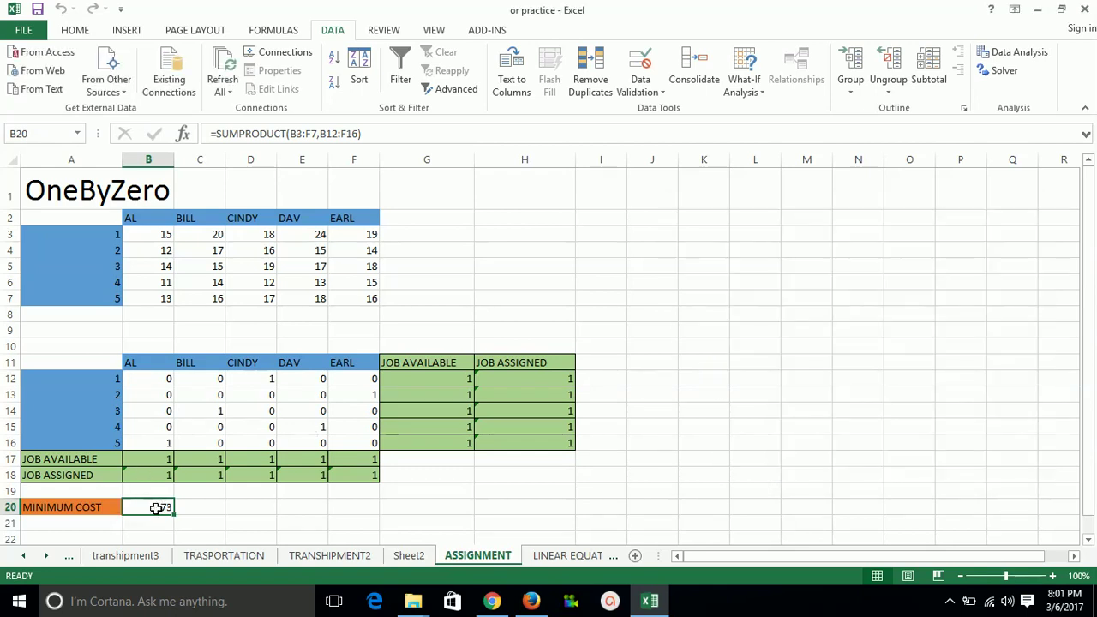
left_click(159, 444)
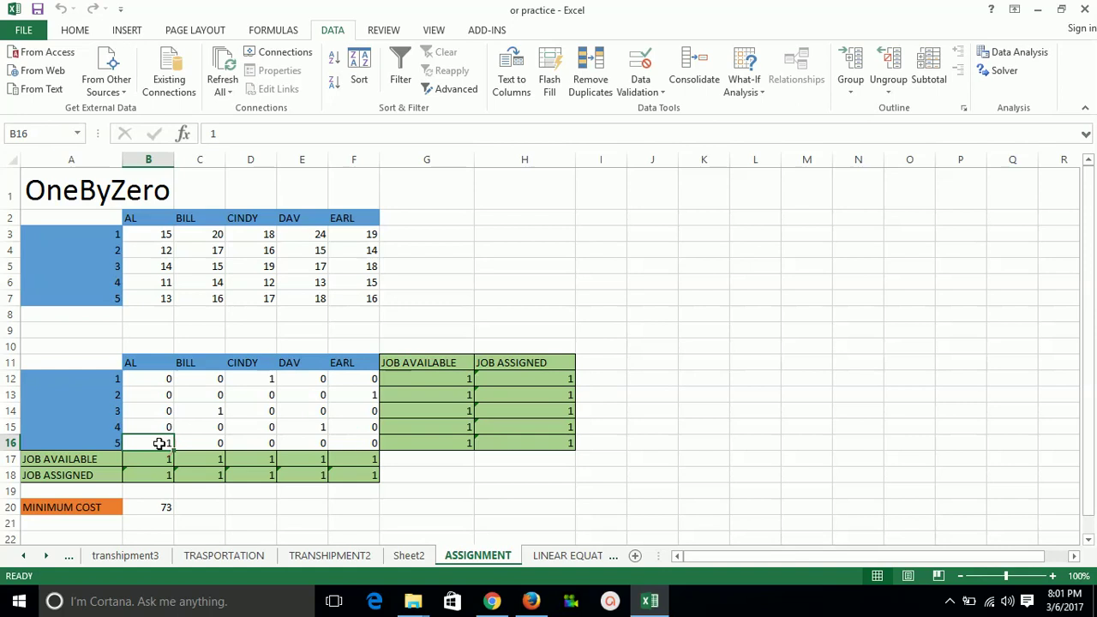
left_click(212, 414)
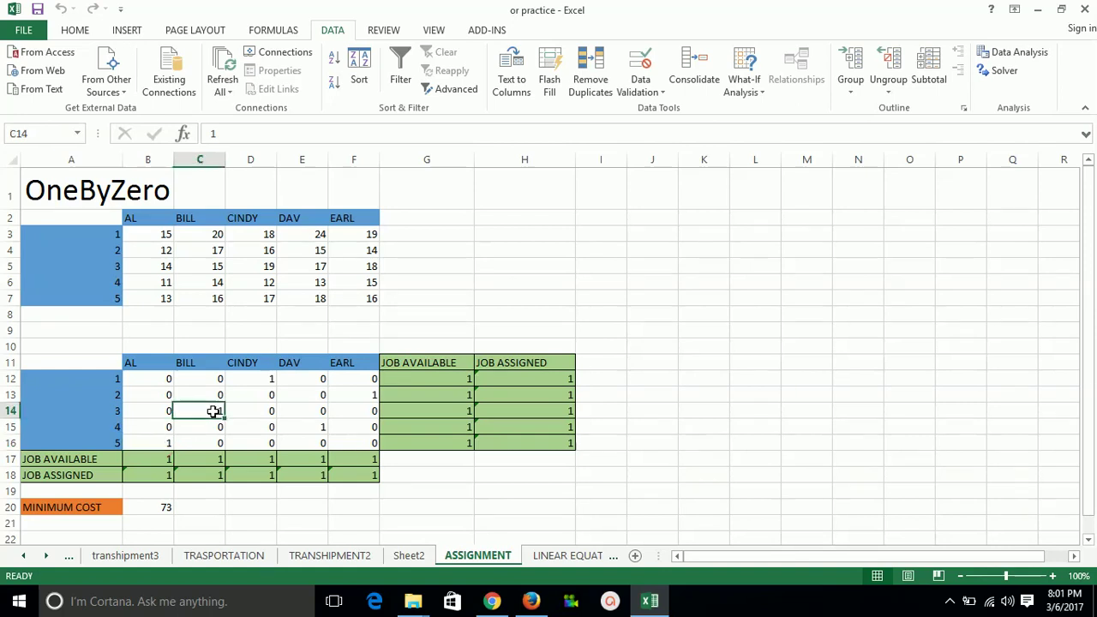
left_click(260, 380)
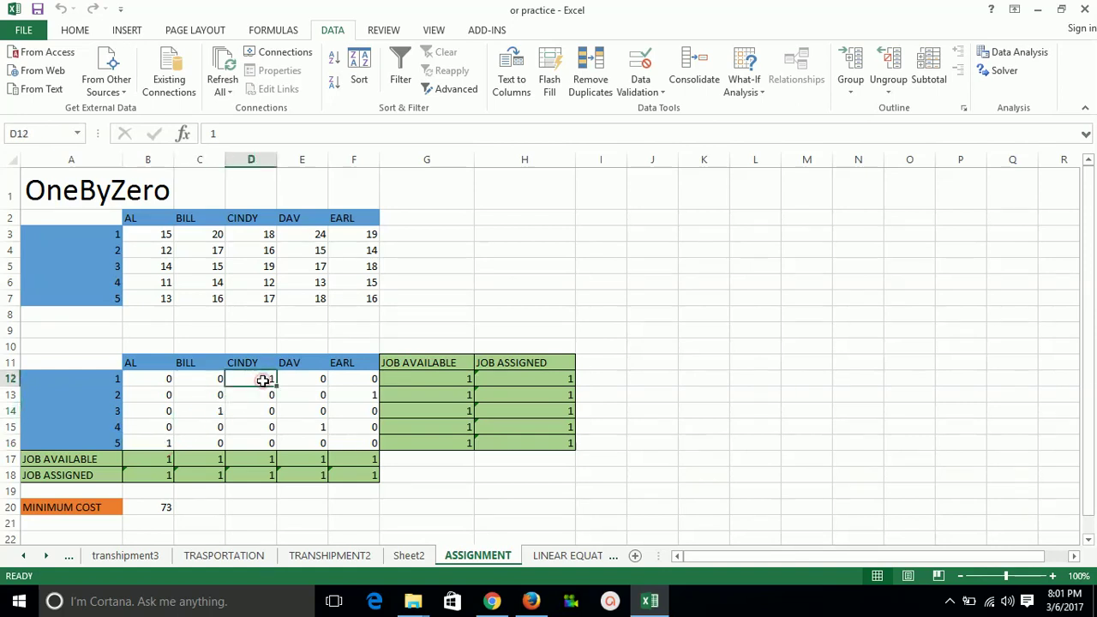
left_click(314, 426)
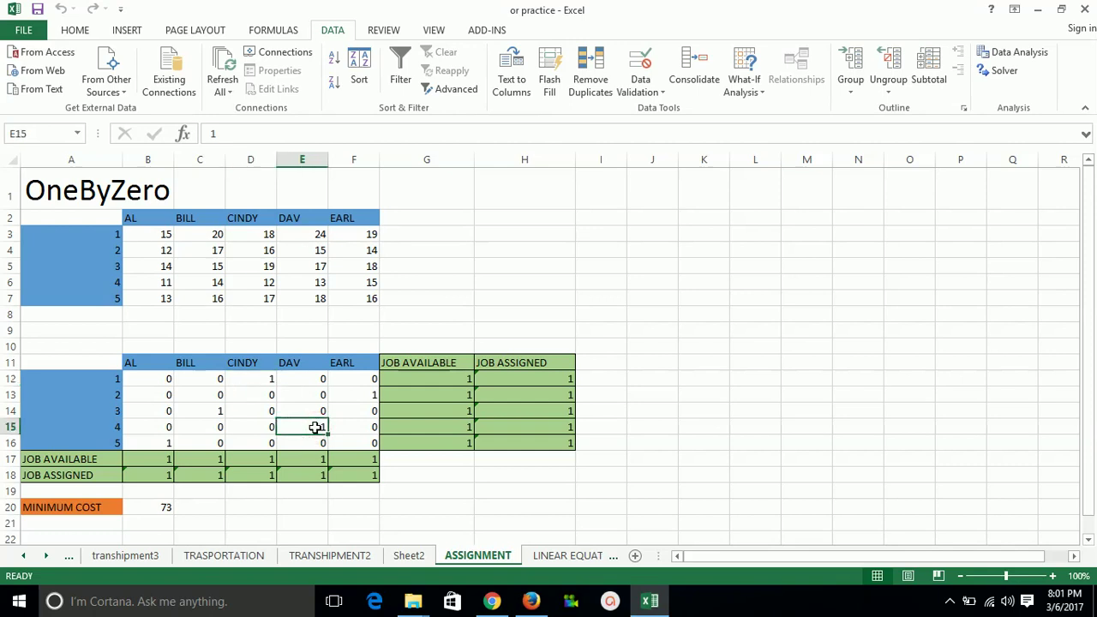
left_click(359, 397)
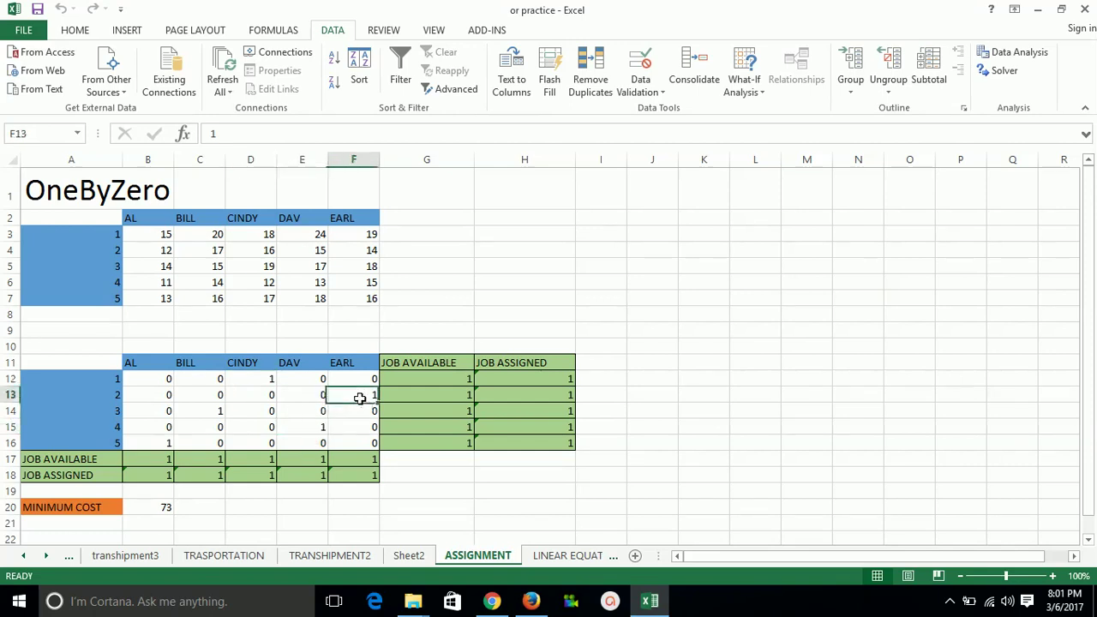
left_click(159, 508)
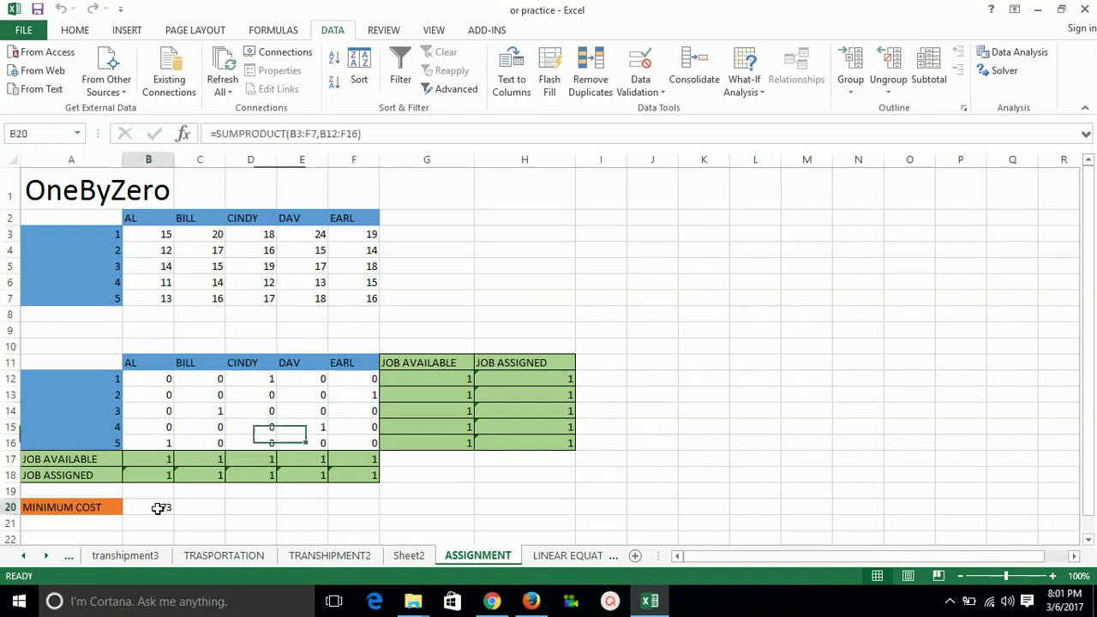